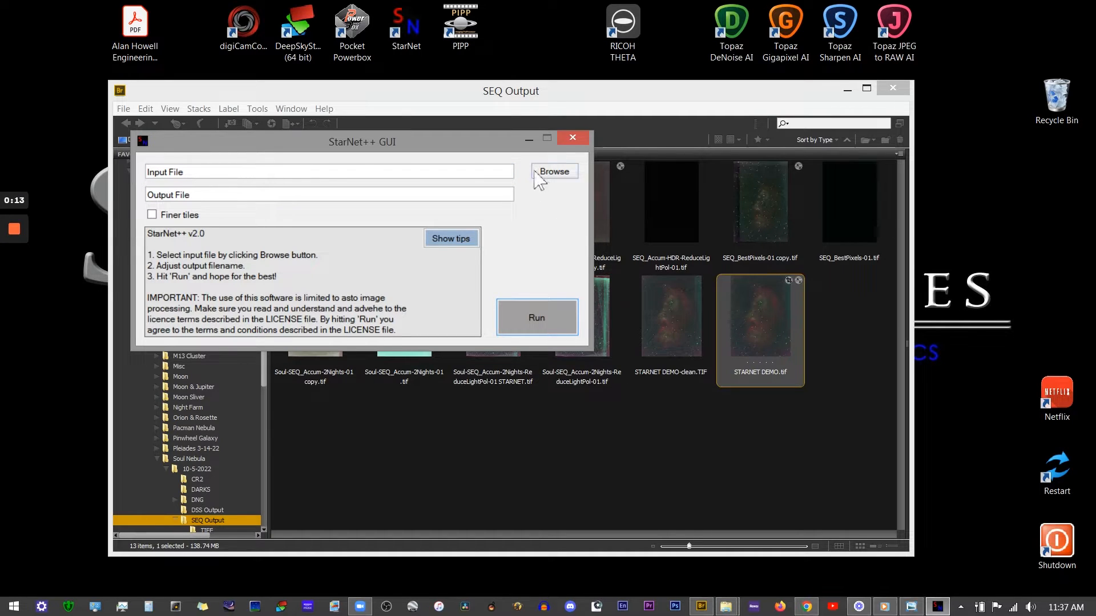
Load STARNET DEMO-clean.TIF from the SEQ Output folder as the StarNet++ input file.
click(548, 172)
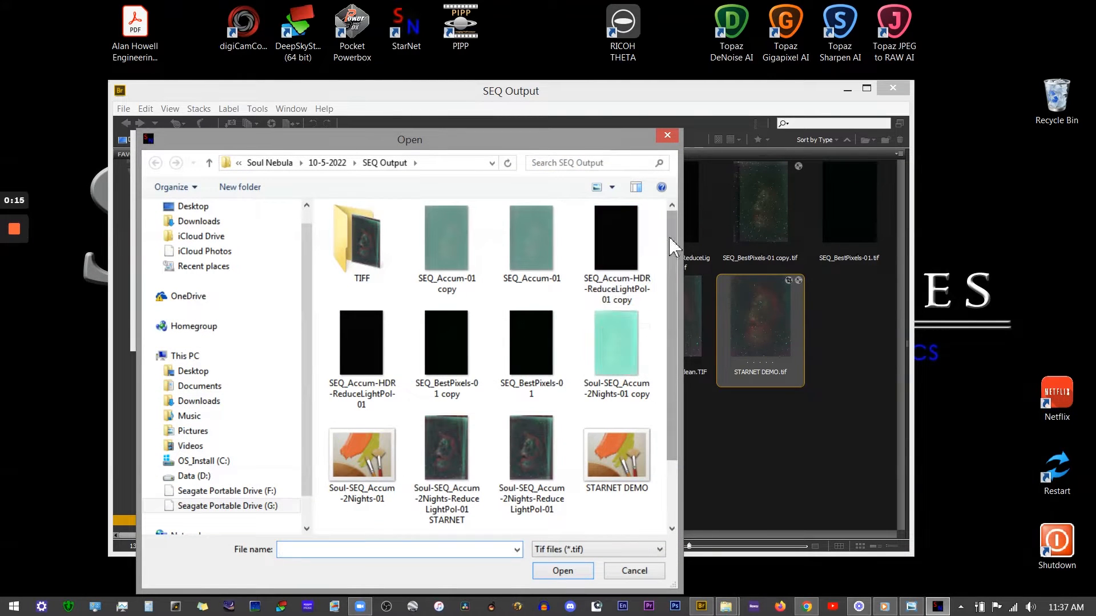
scroll(676, 354, down, 2)
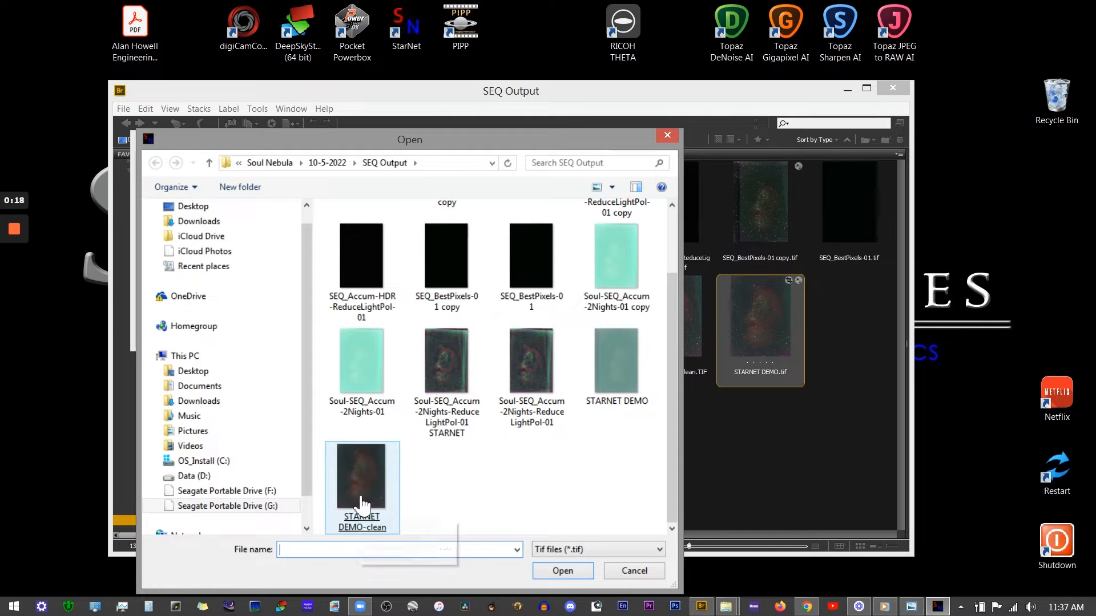
click(360, 503)
double_click(359, 503)
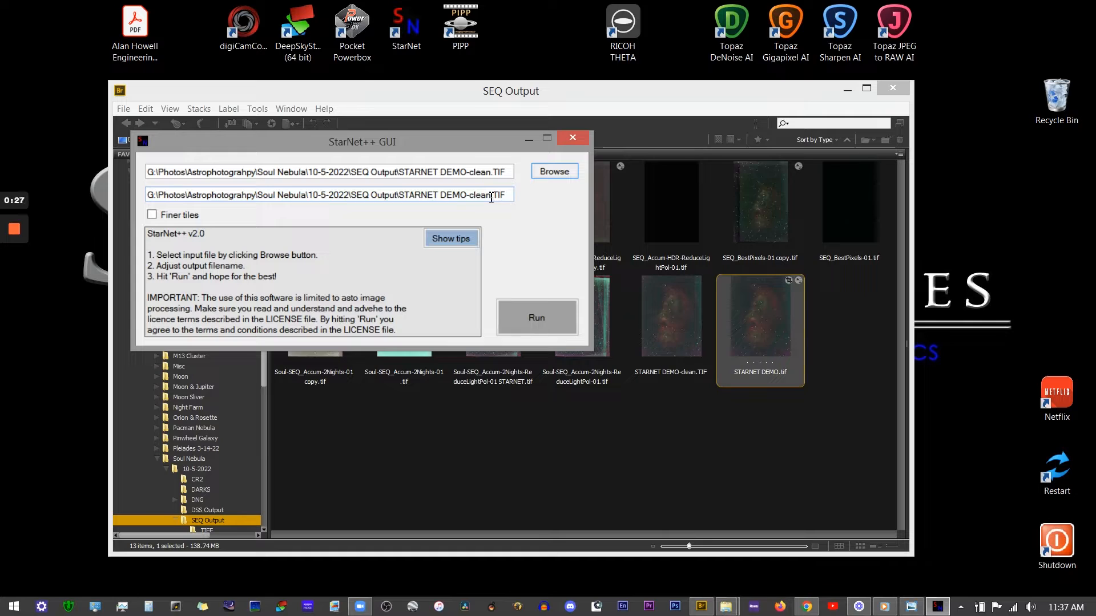
Name the output file STARNET DEMO-clean-starless.TIF and run the star removal.
click(491, 196)
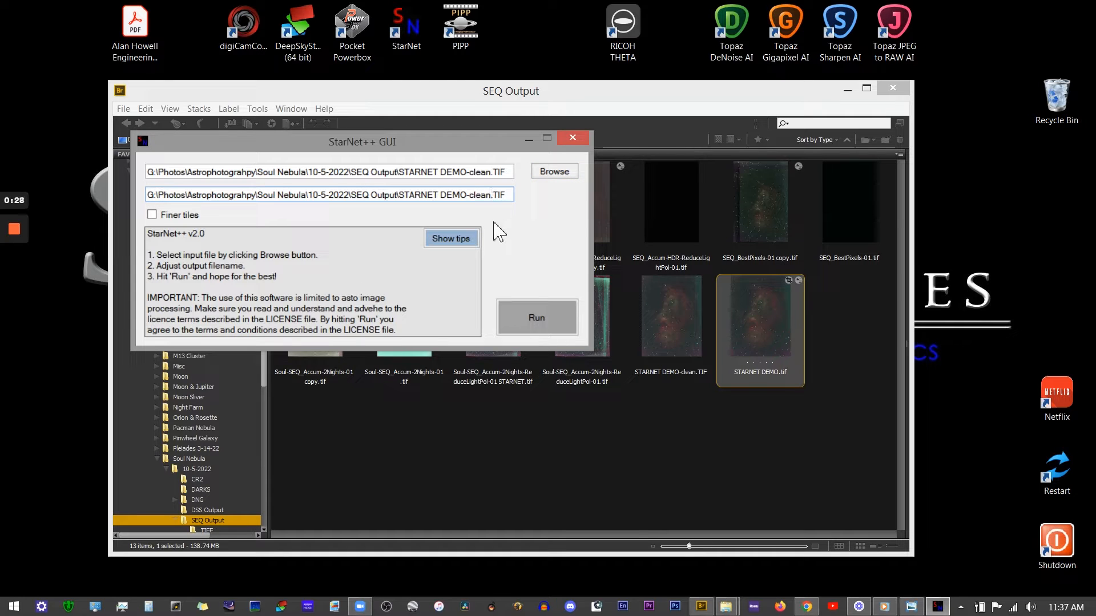
text(-starless)
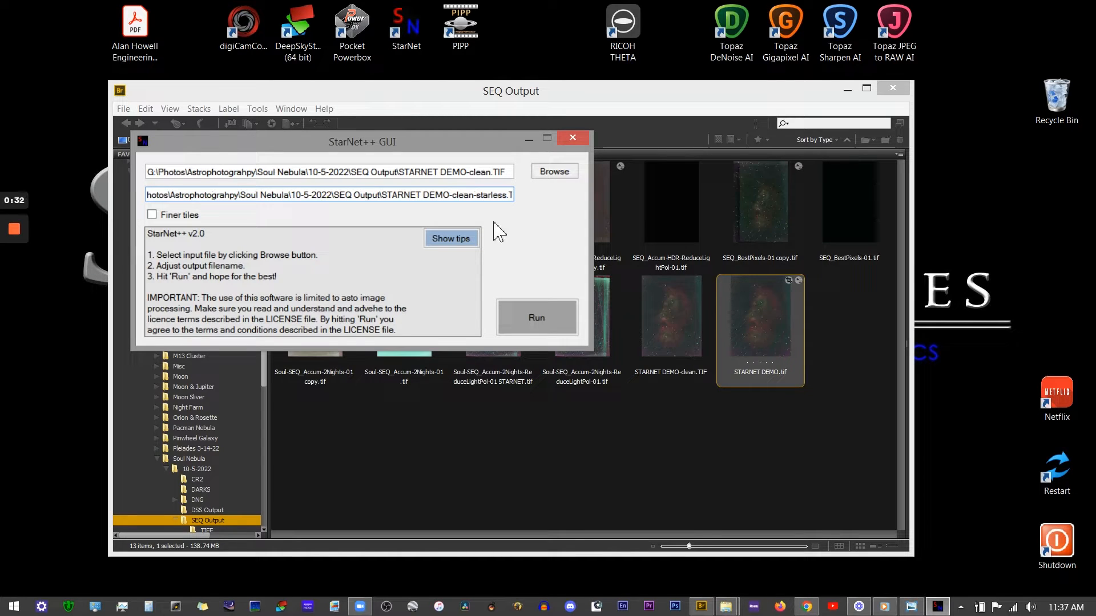
key(End)
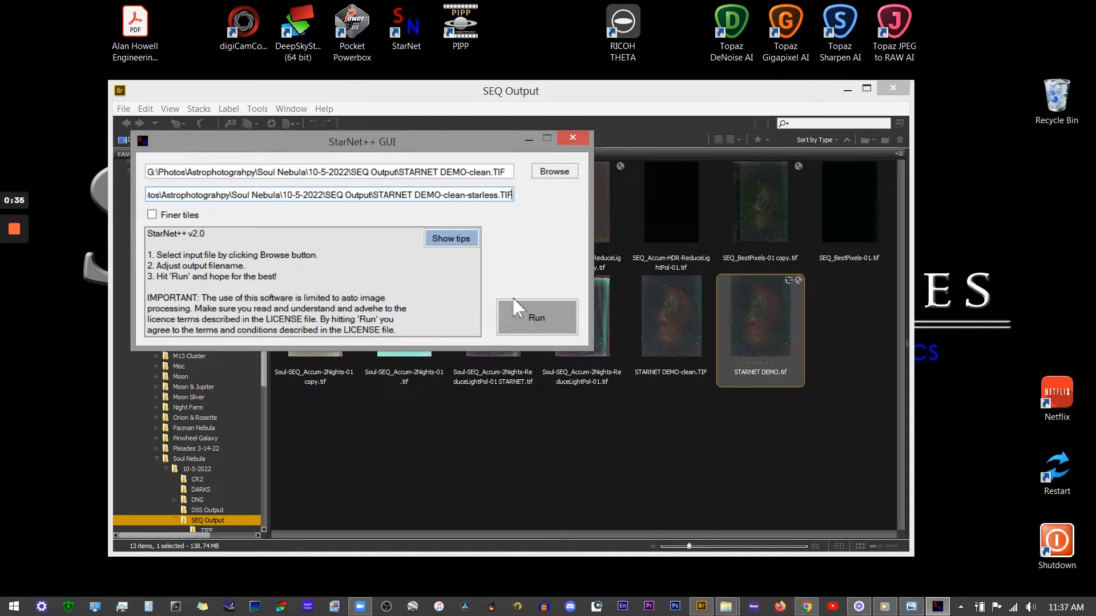
click(549, 324)
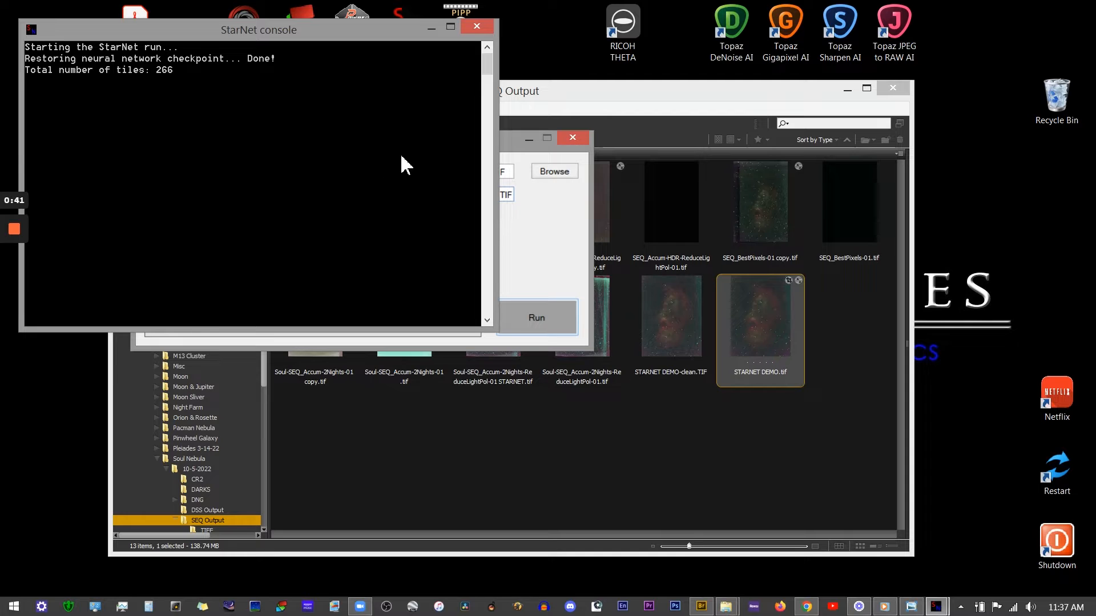
Follow the StarNet run in its console over the maximized SEQ Output window and close the console when processing finishes.
drag(277, 29, 591, 223)
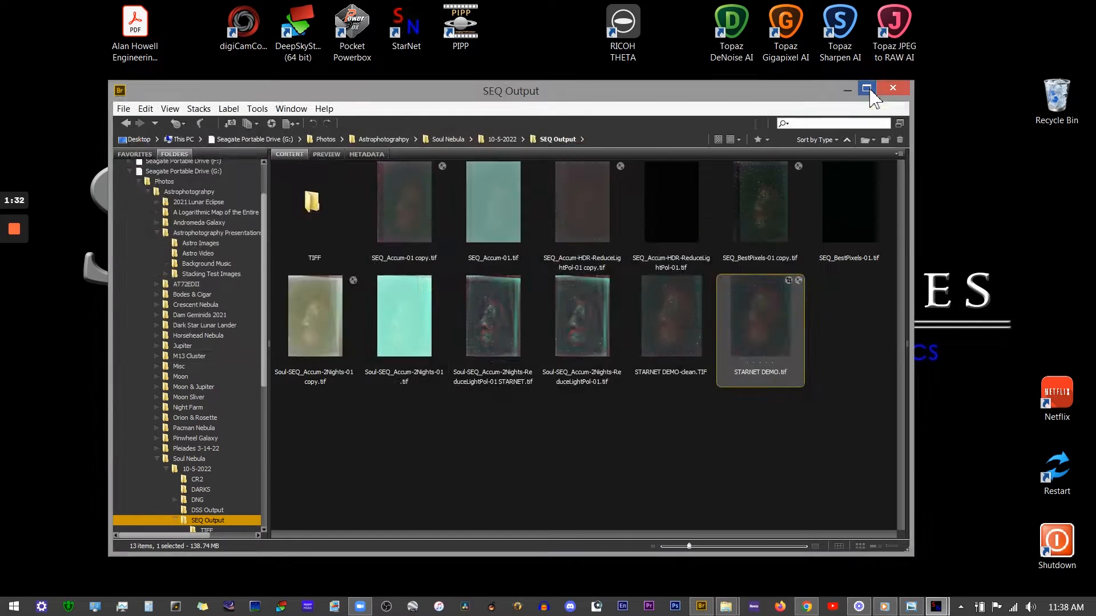
click(867, 89)
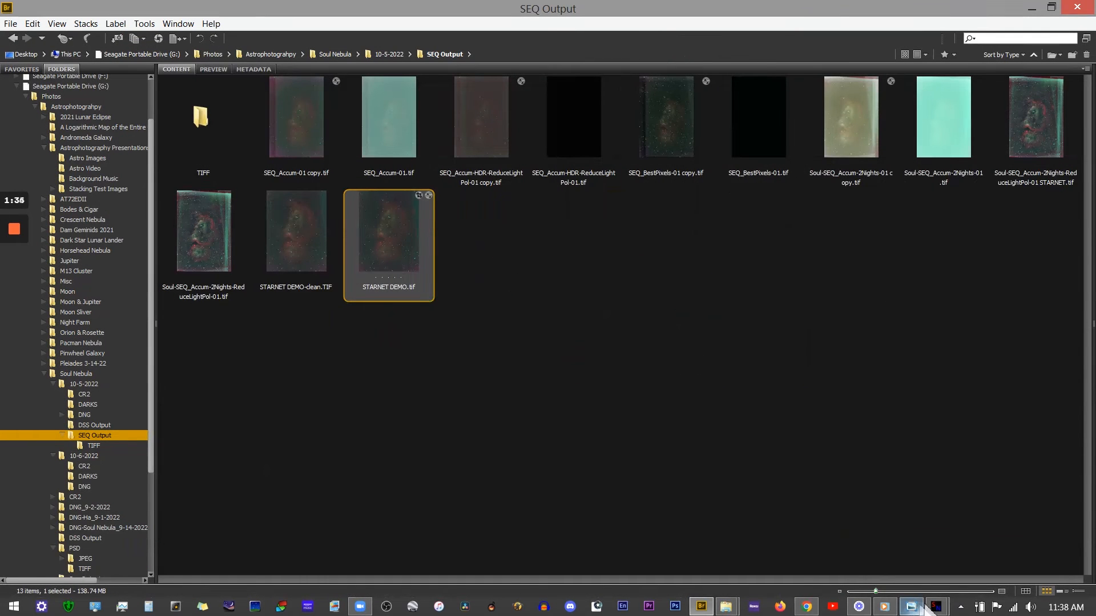
mouse_move(936, 609)
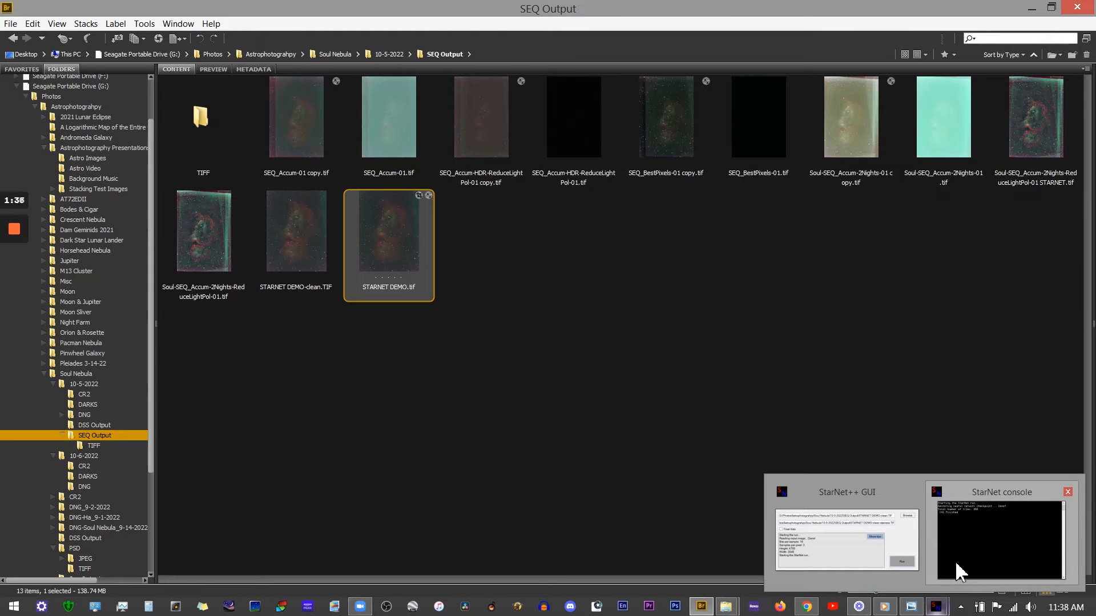
click(954, 565)
drag(549, 202, 700, 208)
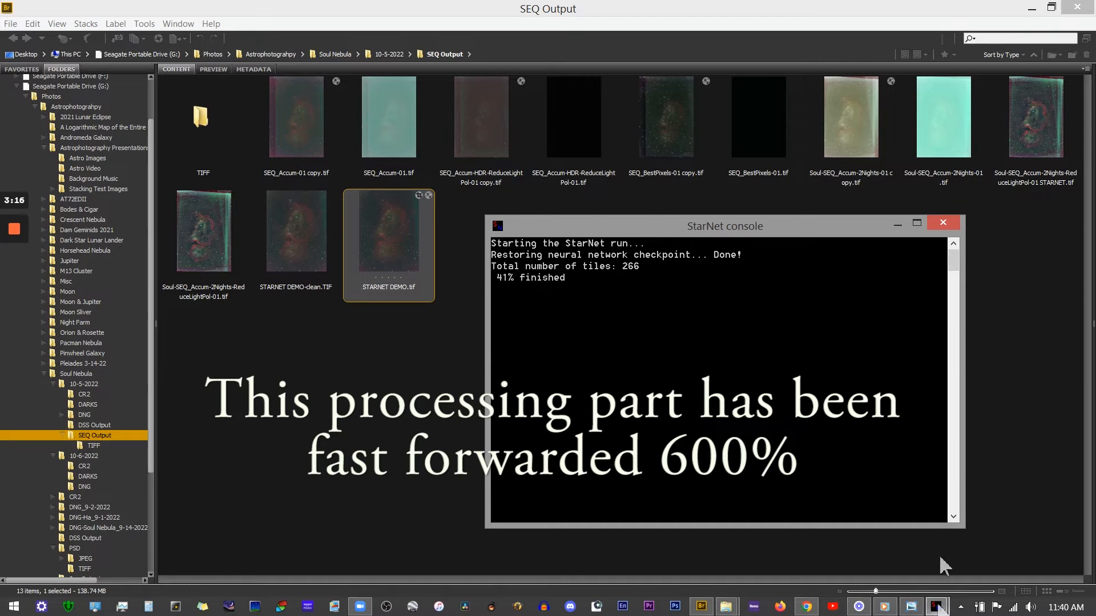
mouse_move(866, 555)
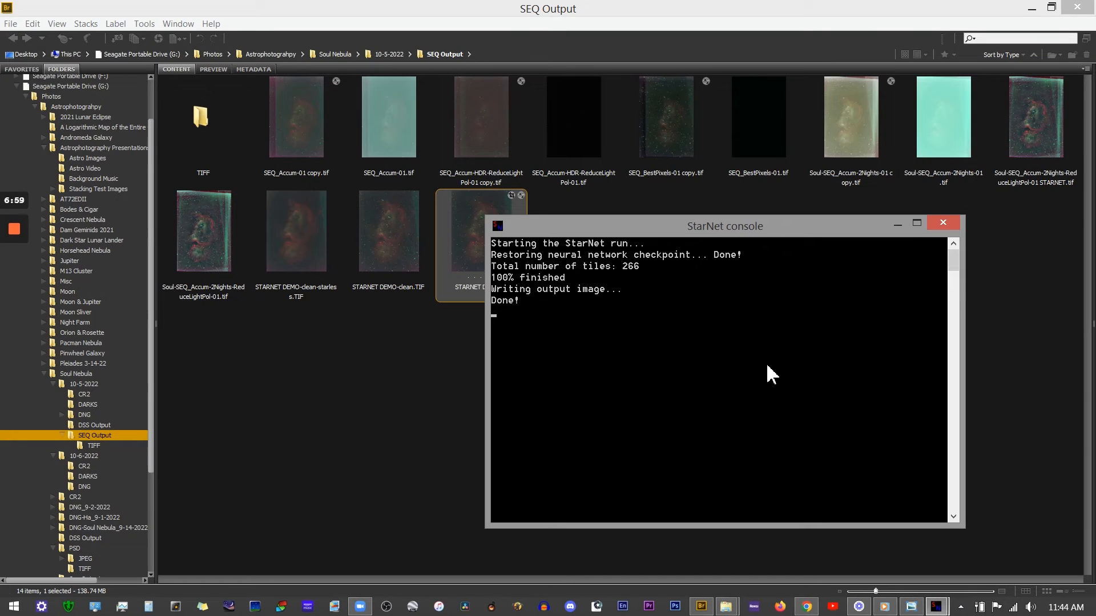
drag(646, 234, 721, 225)
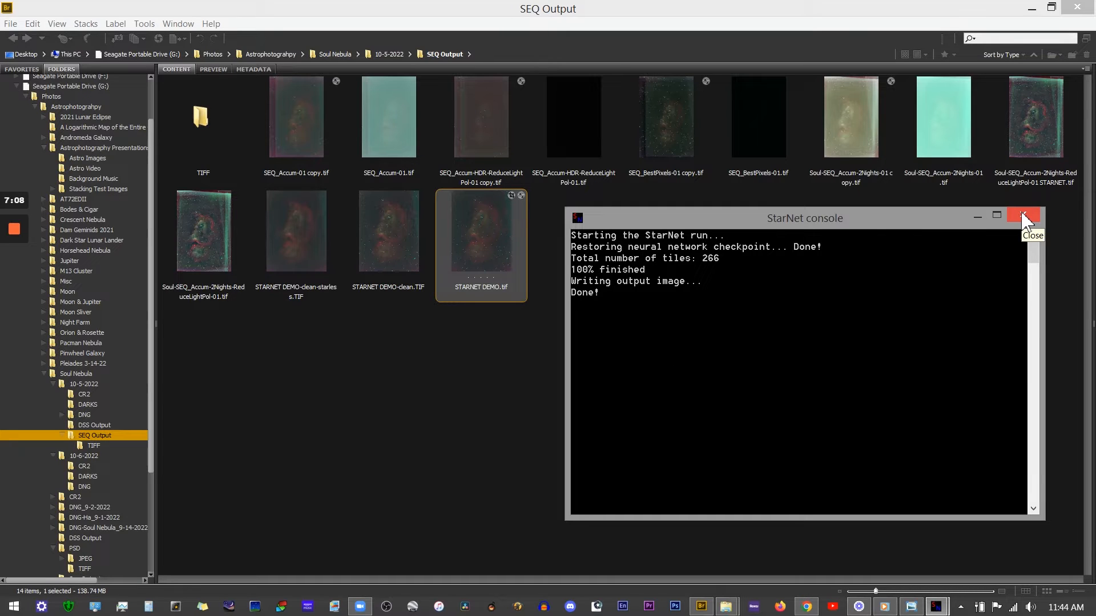
click(1022, 219)
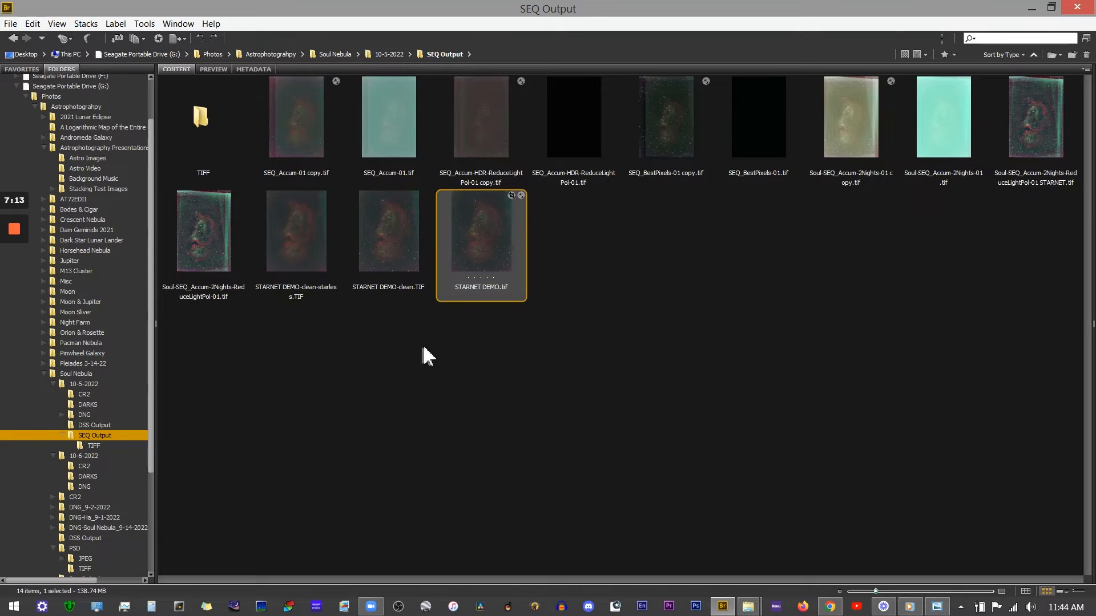
Preview STARNET DEMO-clean-starless.TIF at large size and return to the folder thumbnails.
click(296, 220)
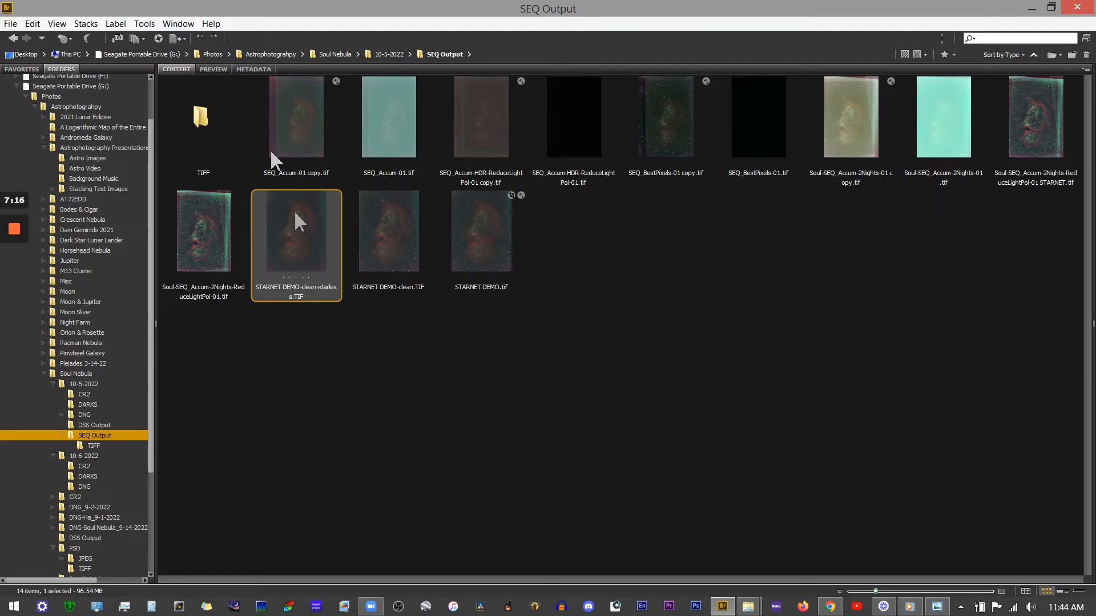
click(214, 70)
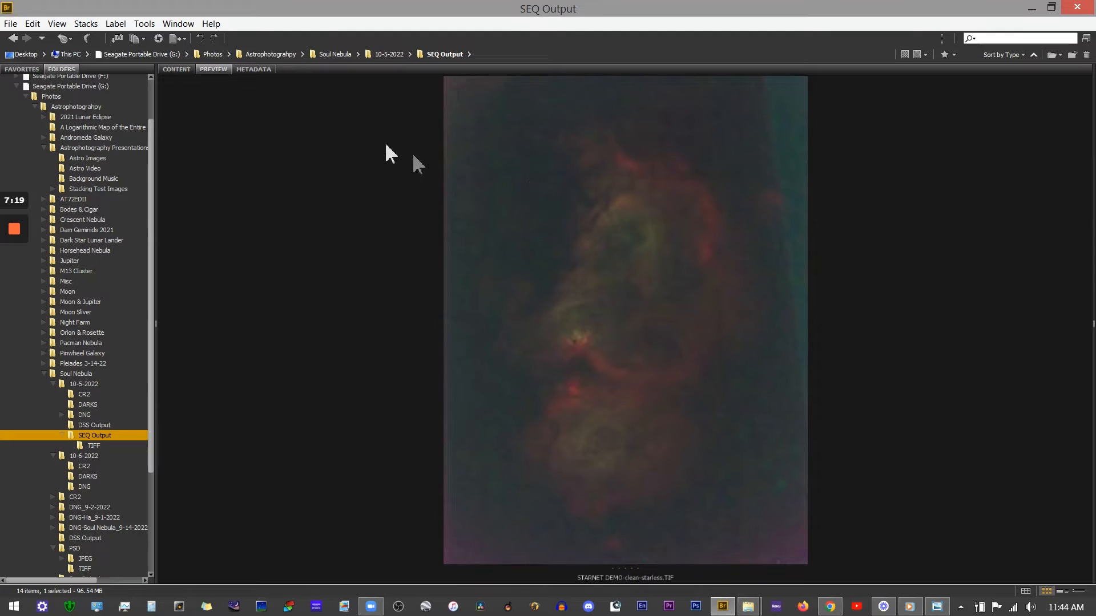
click(175, 71)
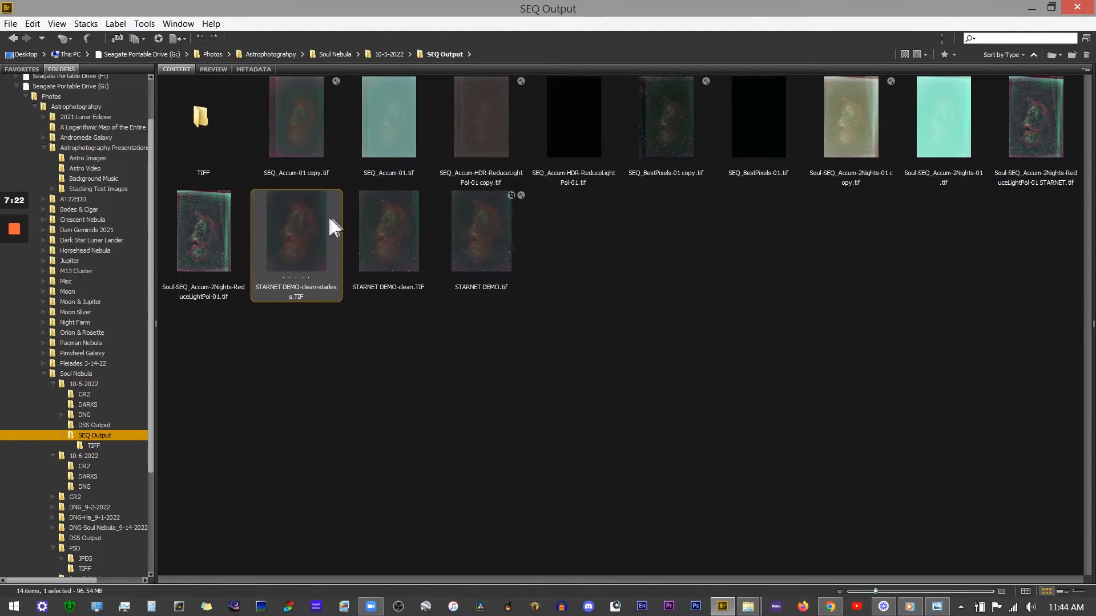
Compare STARNET DEMO-clean-starless.TIF and STARNET DEMO-clean.TIF in a side-by-side preview, and return to the thumbnails.
drag(326, 205, 371, 227)
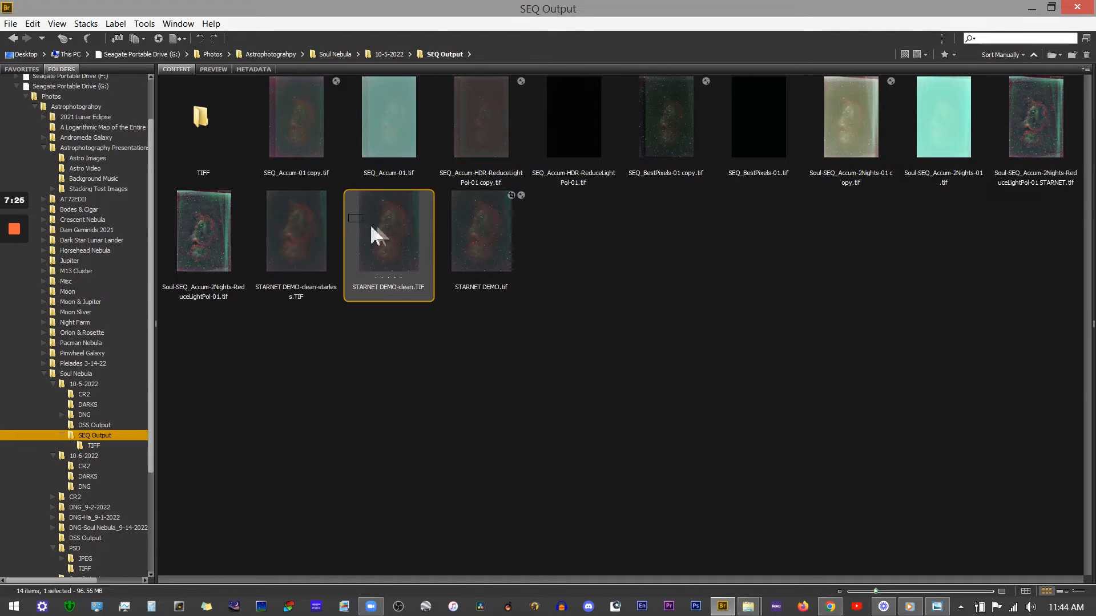
ctrl+click(335, 226)
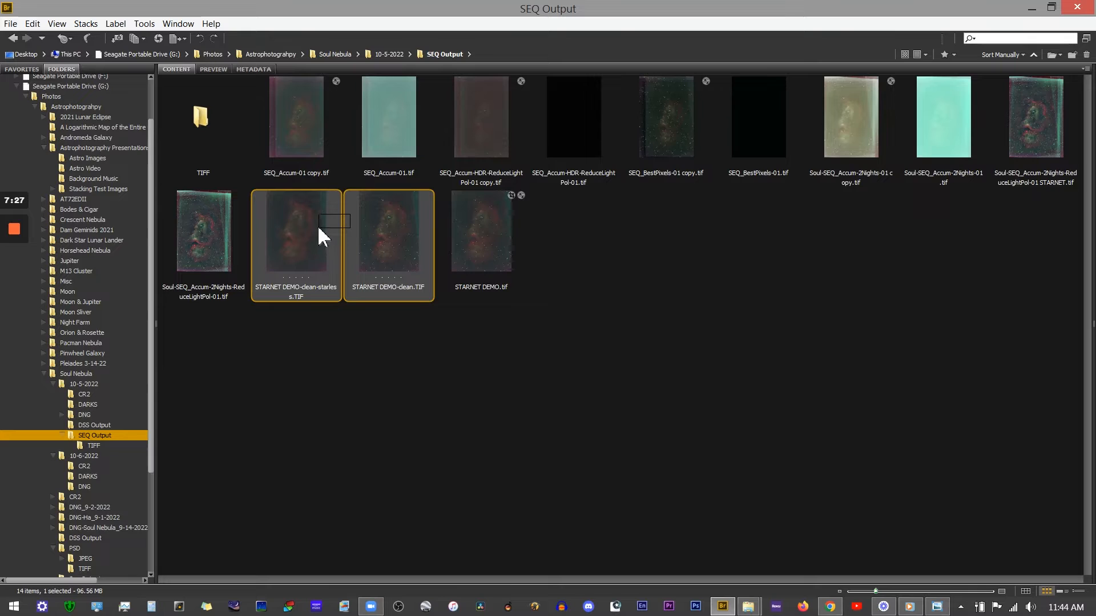
click(205, 71)
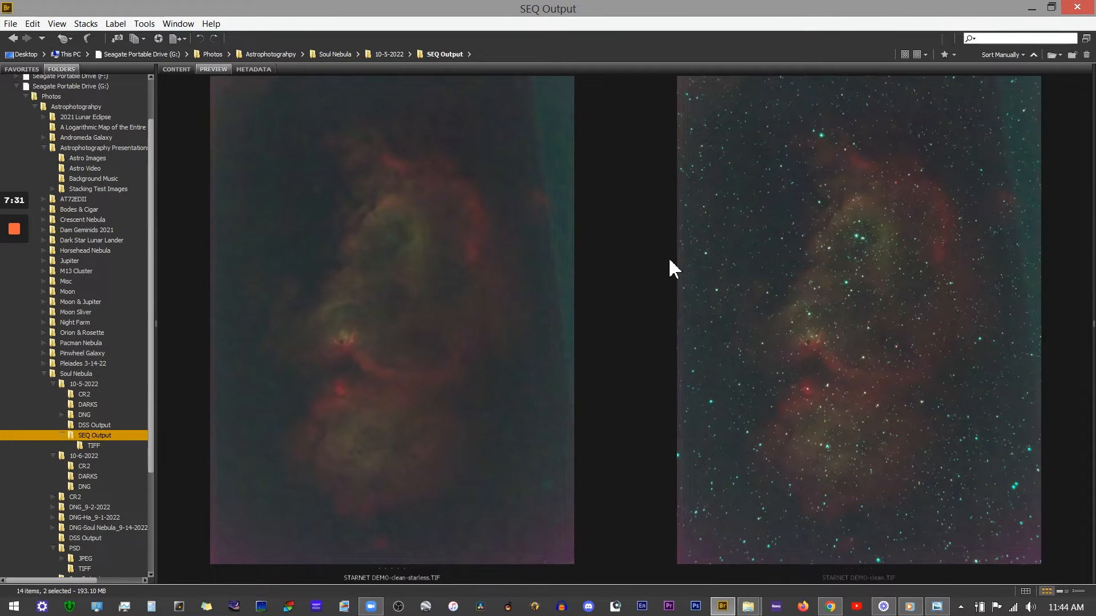
click(176, 70)
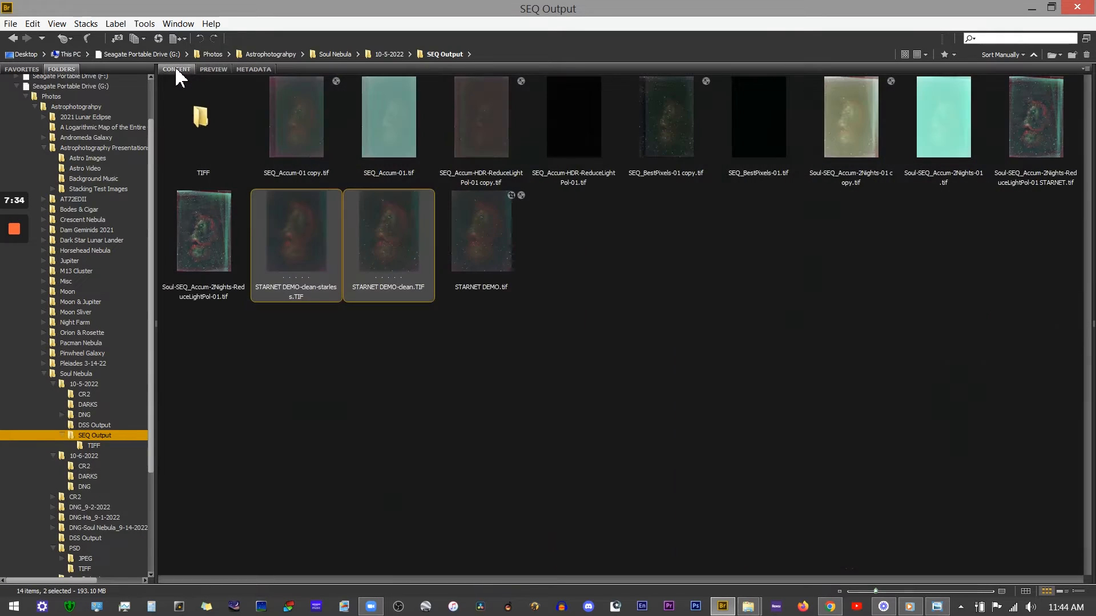
Open only STARNET DEMO-clean-starless.TIF in Camera Raw.
click(298, 233)
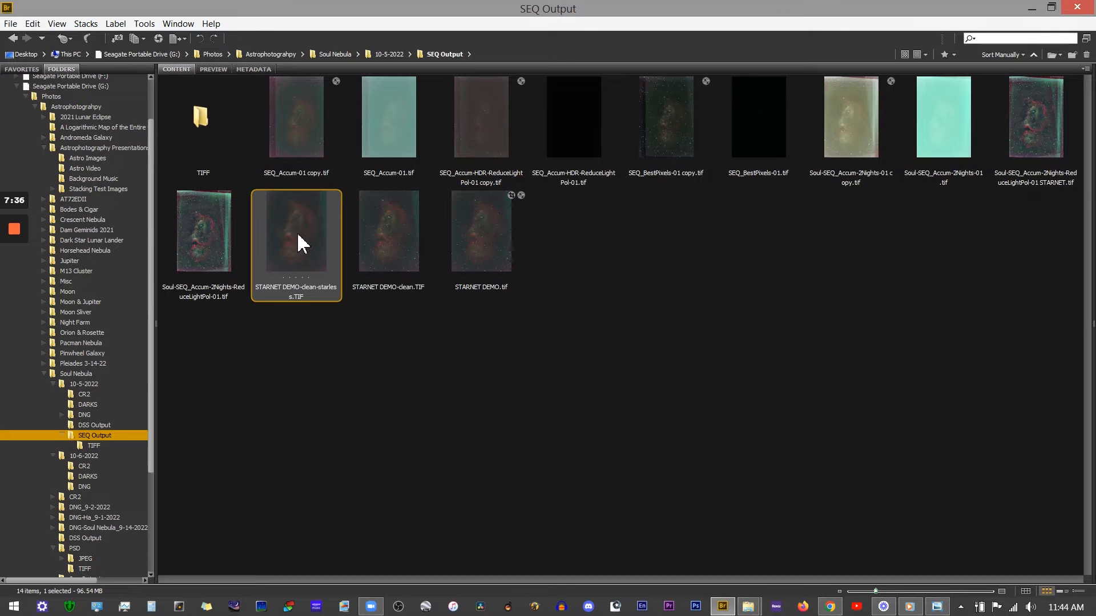
right_click(298, 233)
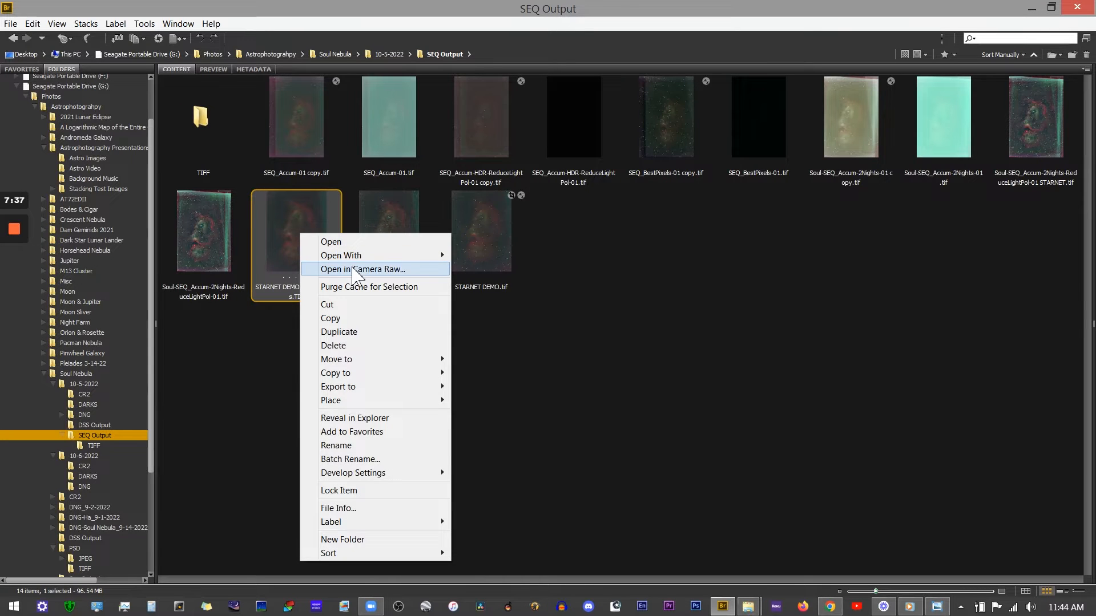
click(359, 269)
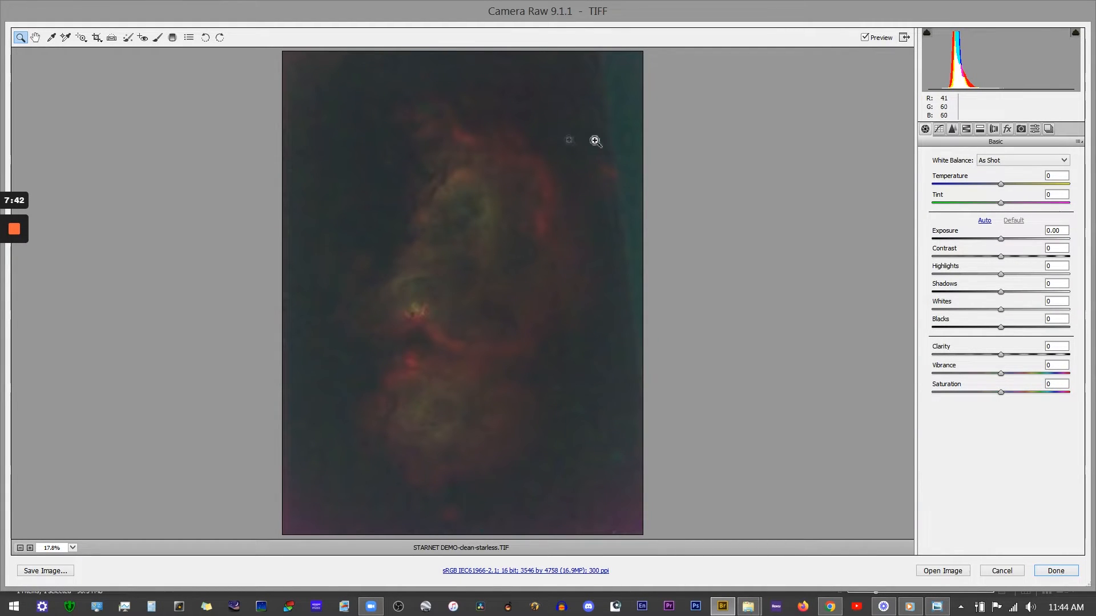
Set Contrast to +77 and Blacks to -19, and try Exposure at +0.40 before resetting it to 0.
drag(1001, 257, 1053, 262)
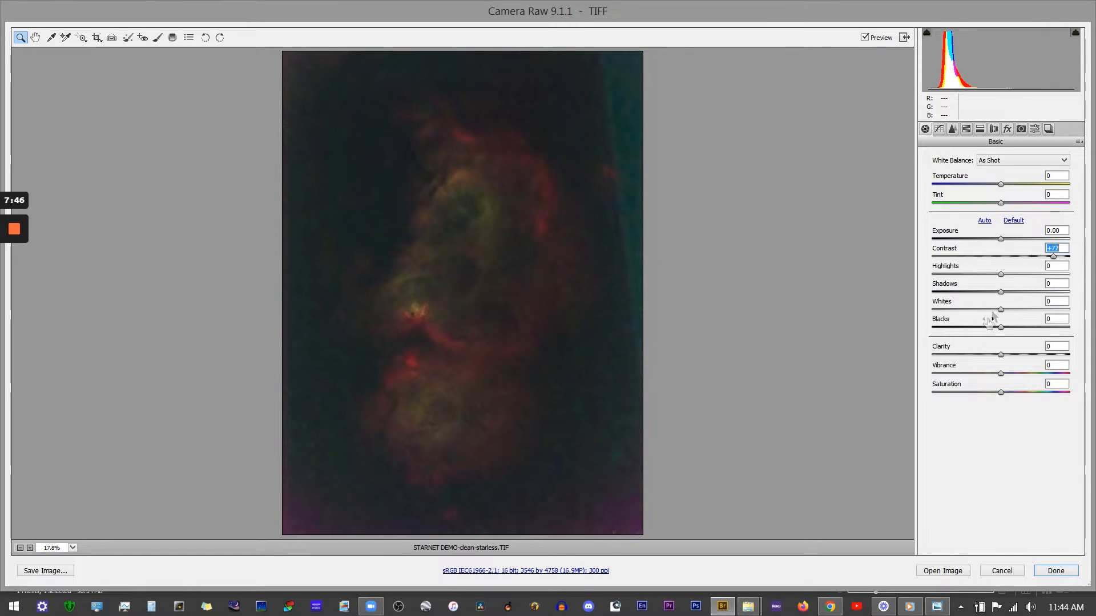
drag(1003, 329, 991, 331)
drag(1001, 238, 1007, 239)
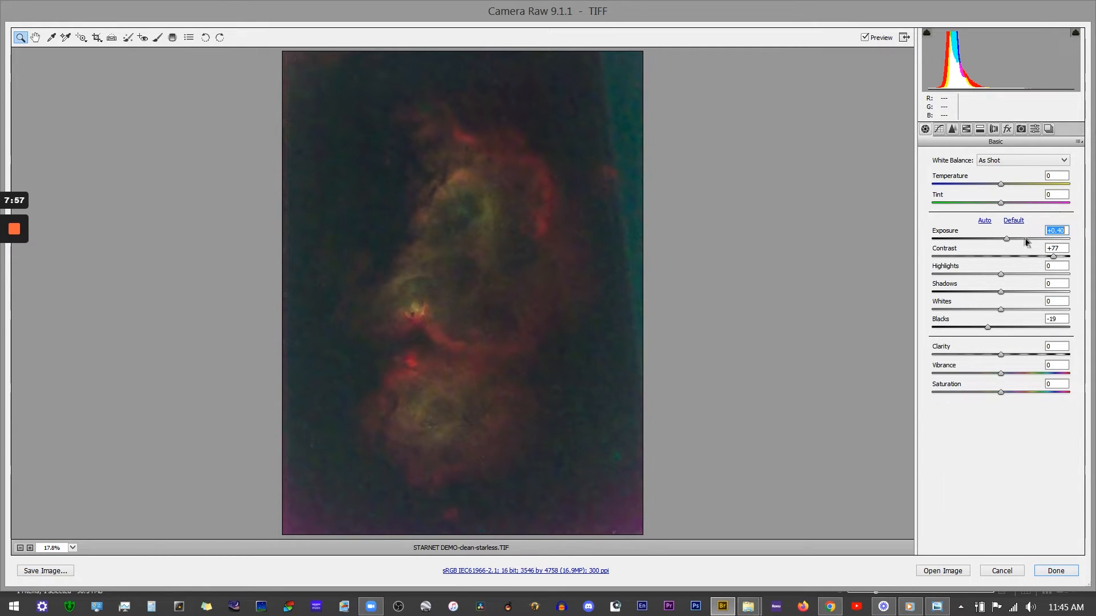
double_click(1007, 239)
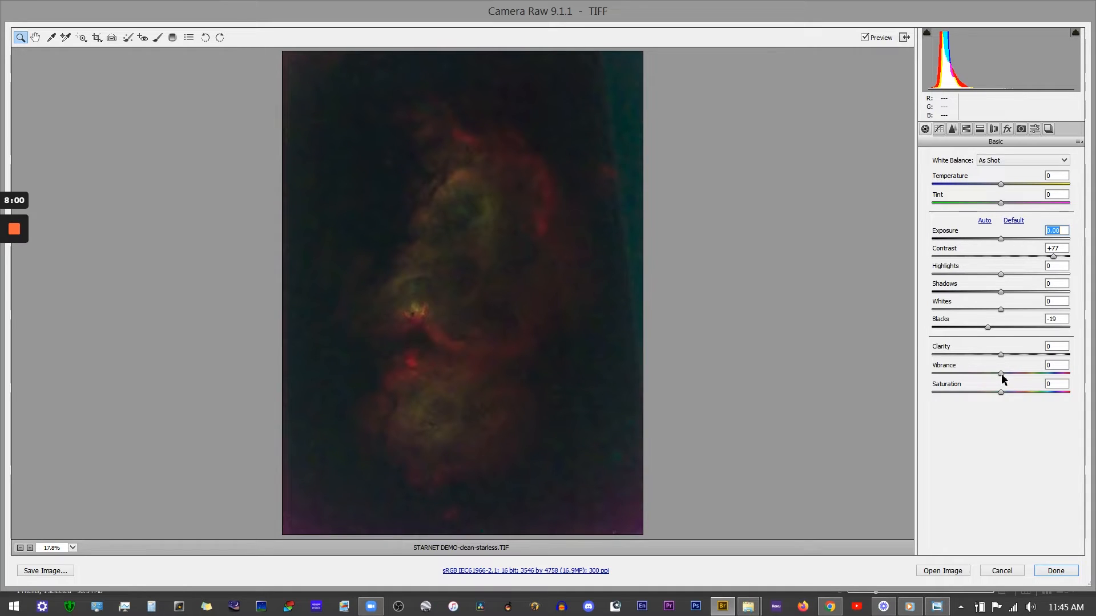
Adjust the starless image to Vibrance +31, Saturation +13, Blacks -47, Exposure +0.65 and Clarity +18.
drag(1002, 374, 1022, 374)
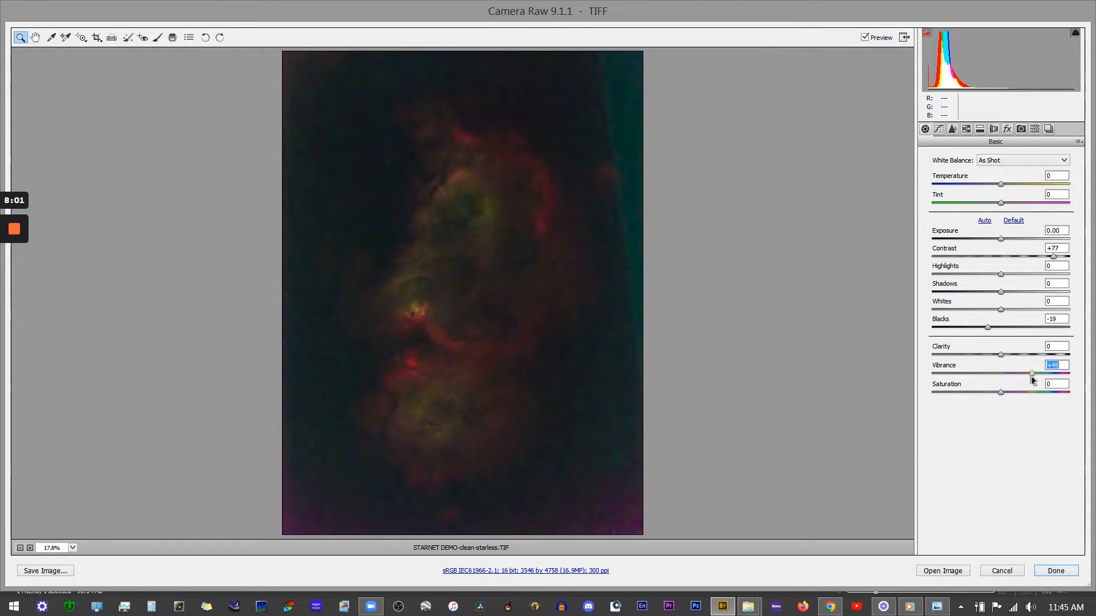
drag(1002, 393, 1012, 394)
drag(989, 330, 970, 331)
drag(1002, 240, 1010, 242)
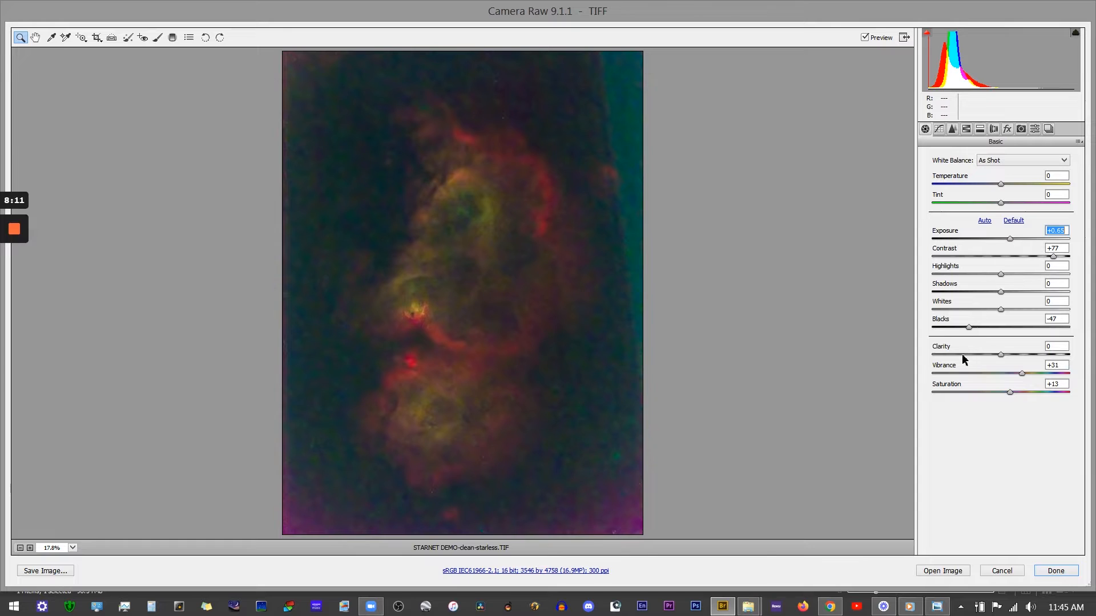
mouse_move(1000, 354)
mouse_down()
mouse_move(1046, 354)
mouse_move(1022, 355)
mouse_up()
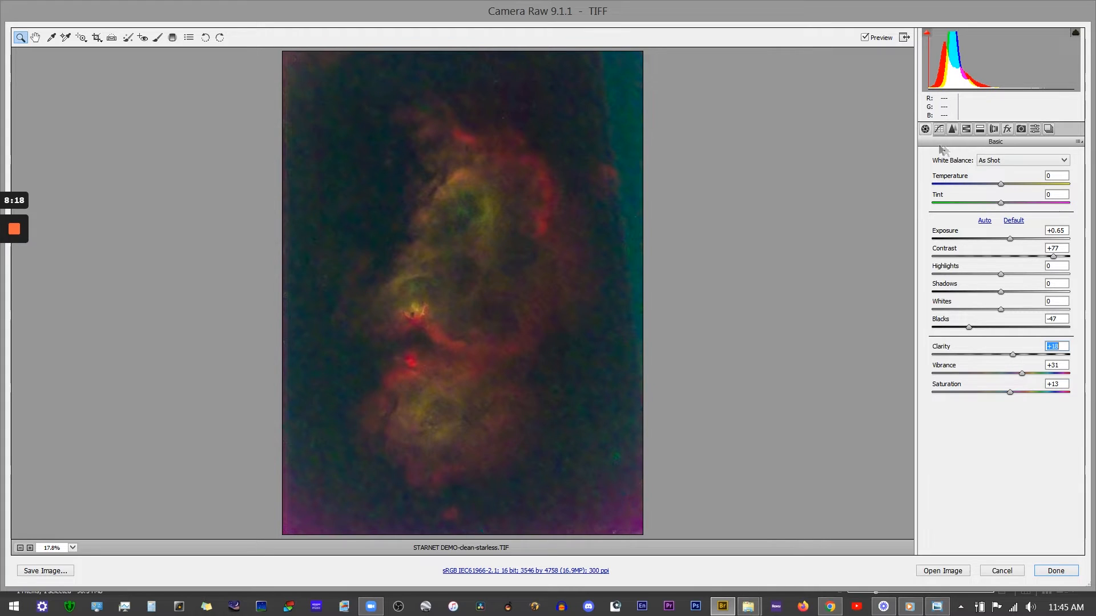
Apply noise reduction to the starless image with Luminance 71 and Luminance Detail 10.
click(953, 129)
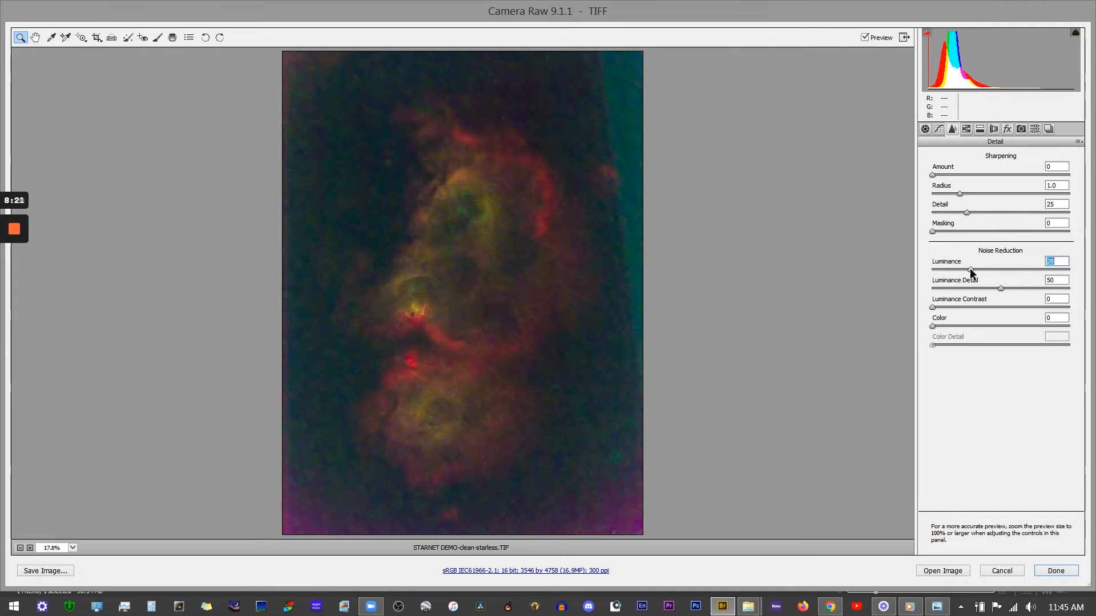
drag(997, 273, 941, 288)
drag(947, 287, 939, 286)
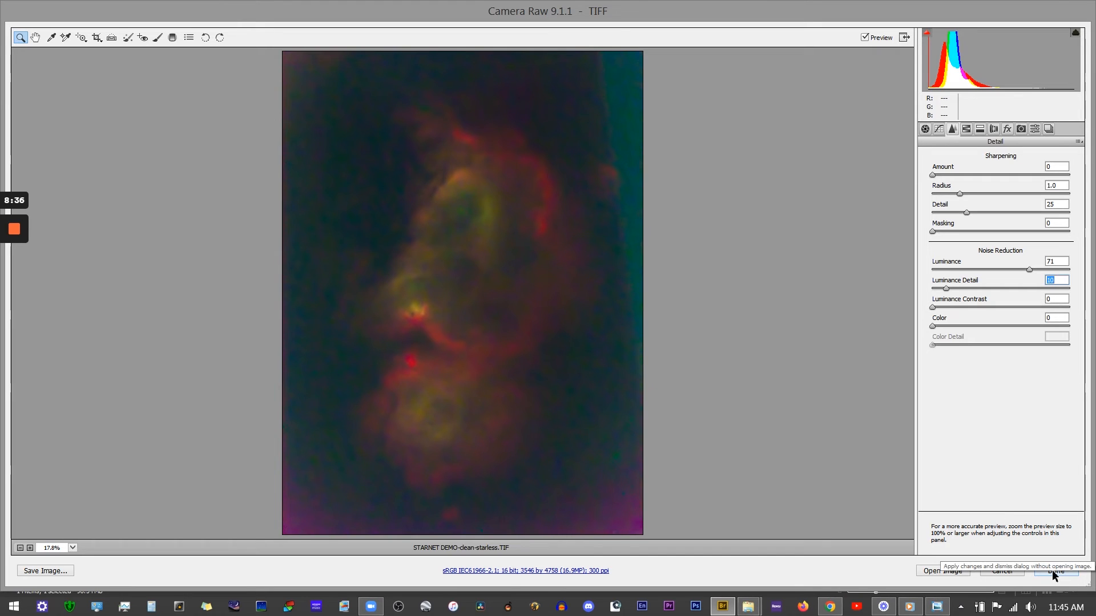
Open the adjusted starless image in Photoshop and duplicate its Background layer as Background copy.
click(943, 571)
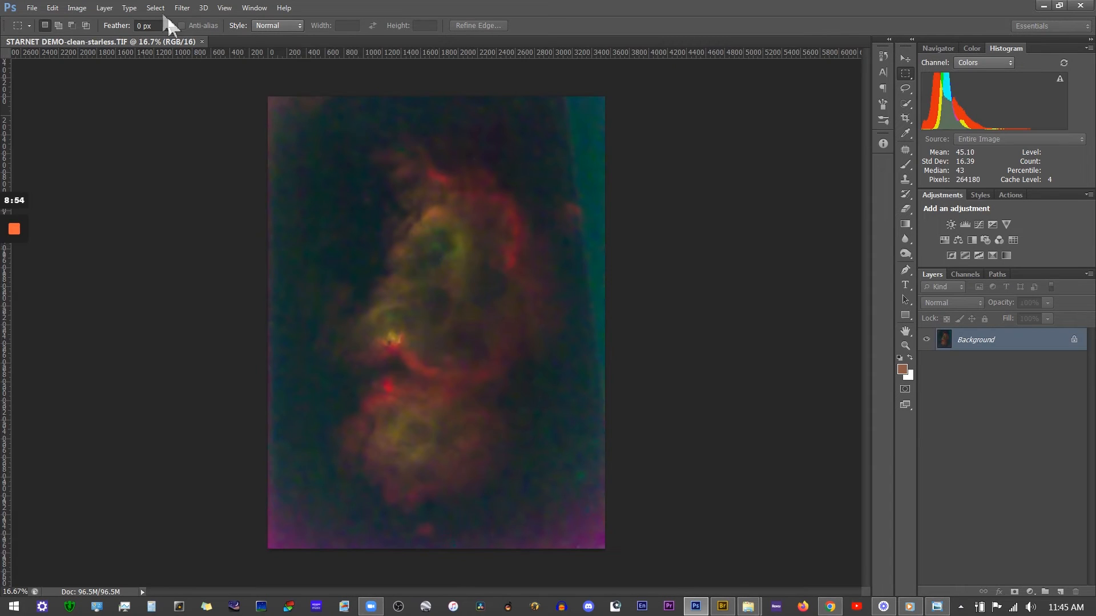
right_click(990, 345)
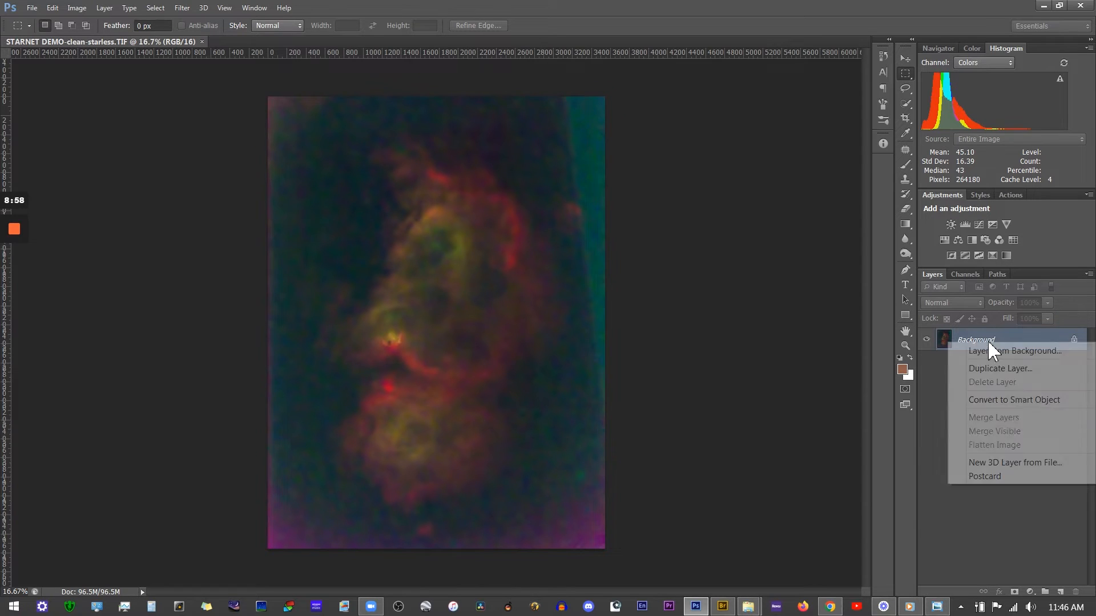
click(995, 368)
click(774, 111)
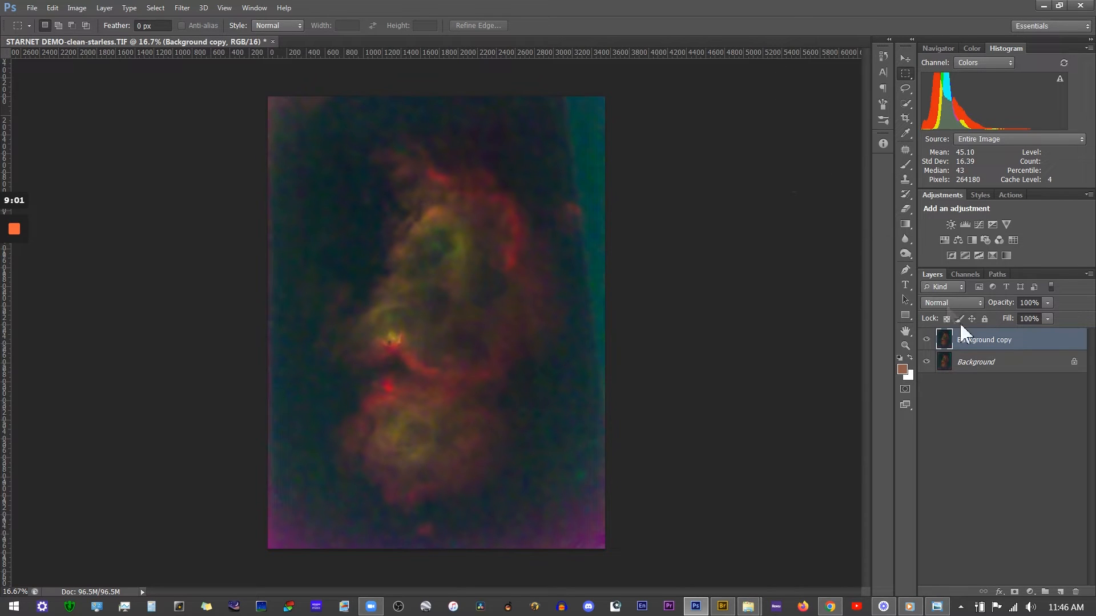
Open the AstroFlat Pro filter on the Background copy layer and set Edge Cleanup 57, Dark Noise Reduction 69 and Smoothness 82.
click(184, 8)
mouse_move(296, 294)
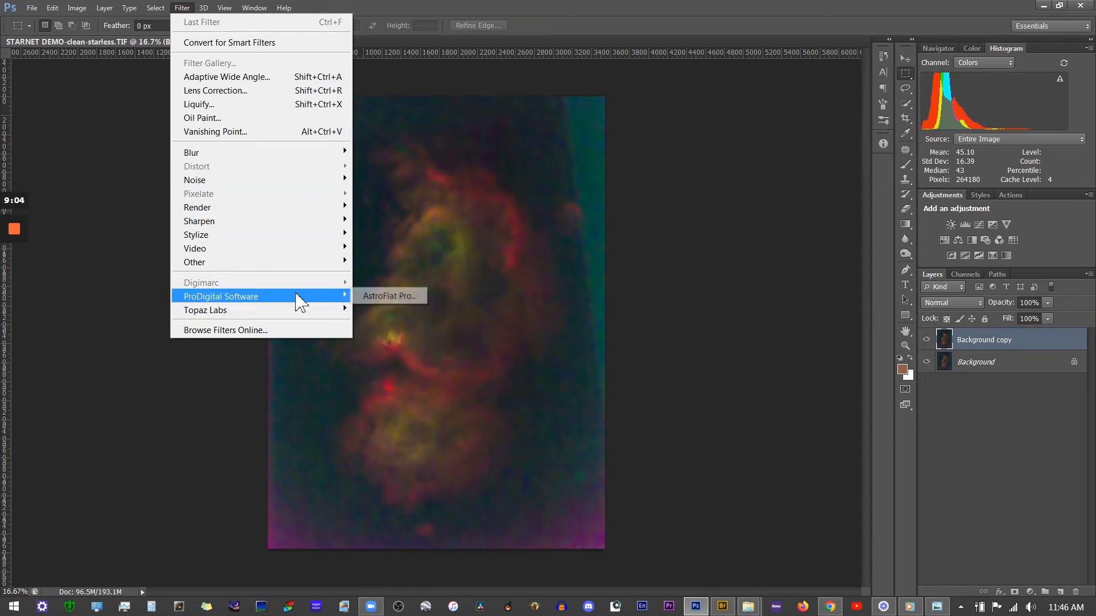
click(379, 296)
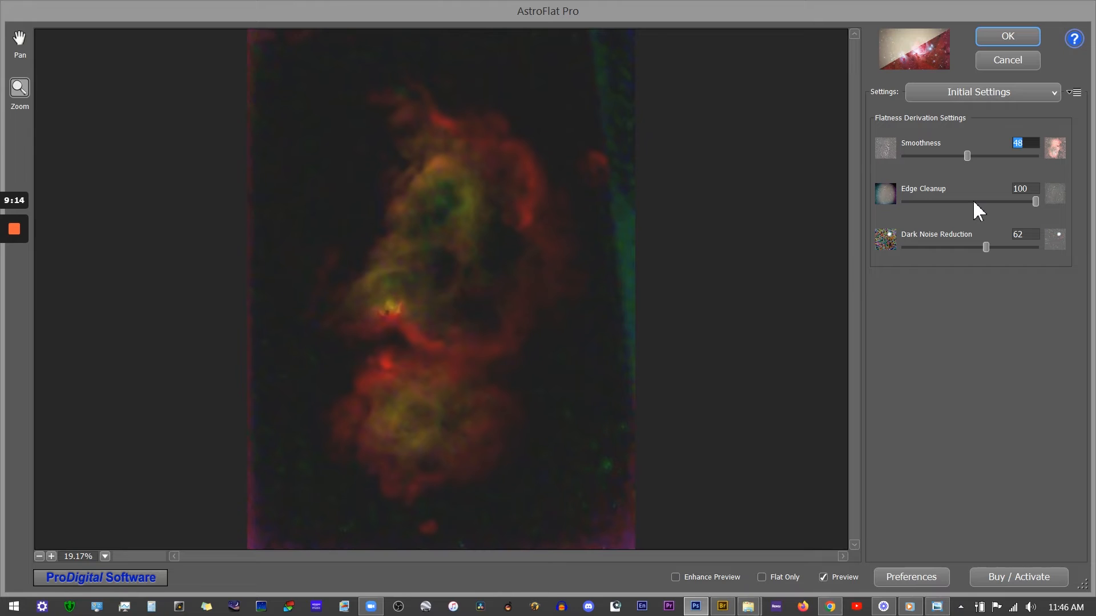
mouse_move(973, 202)
mouse_down()
mouse_move(1021, 202)
mouse_move(905, 201)
mouse_move(980, 202)
mouse_up()
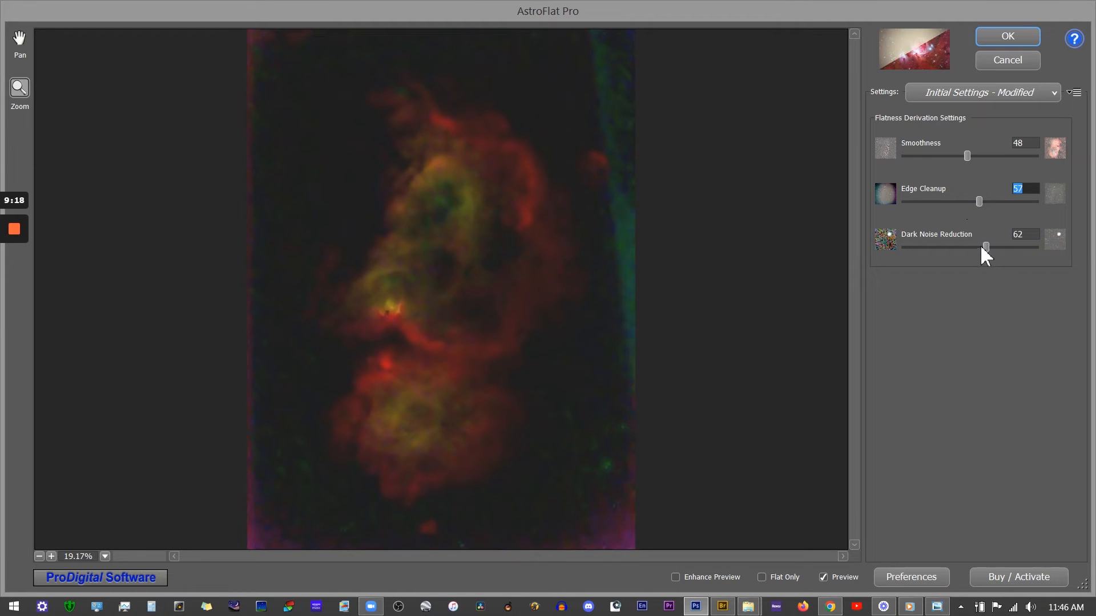
click(457, 304)
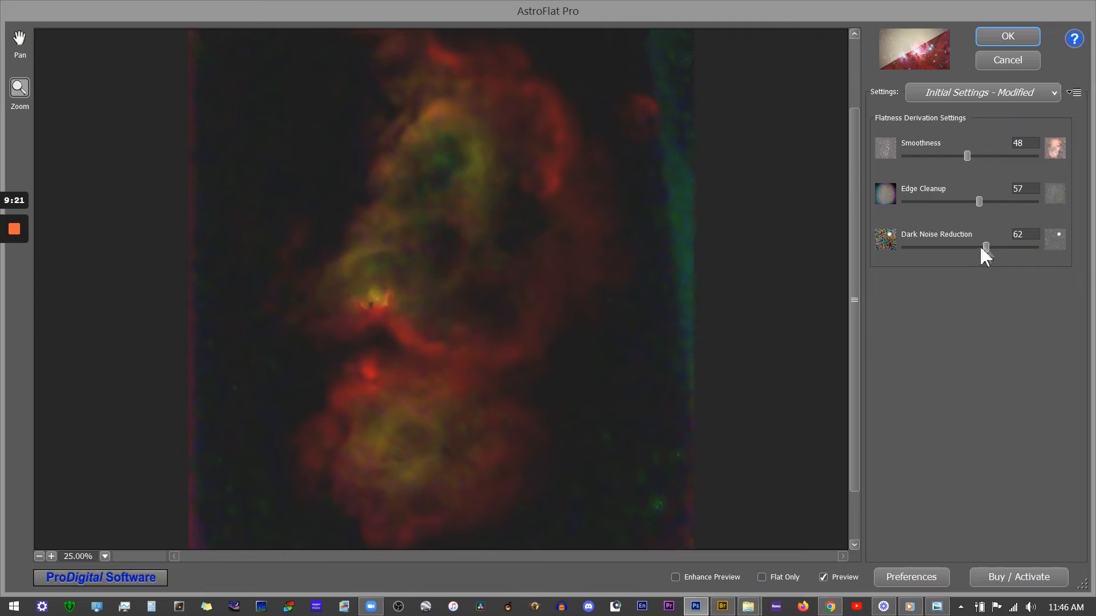
mouse_move(986, 247)
mouse_down()
mouse_move(927, 249)
mouse_move(1036, 251)
mouse_move(995, 248)
mouse_up()
drag(967, 155, 1010, 161)
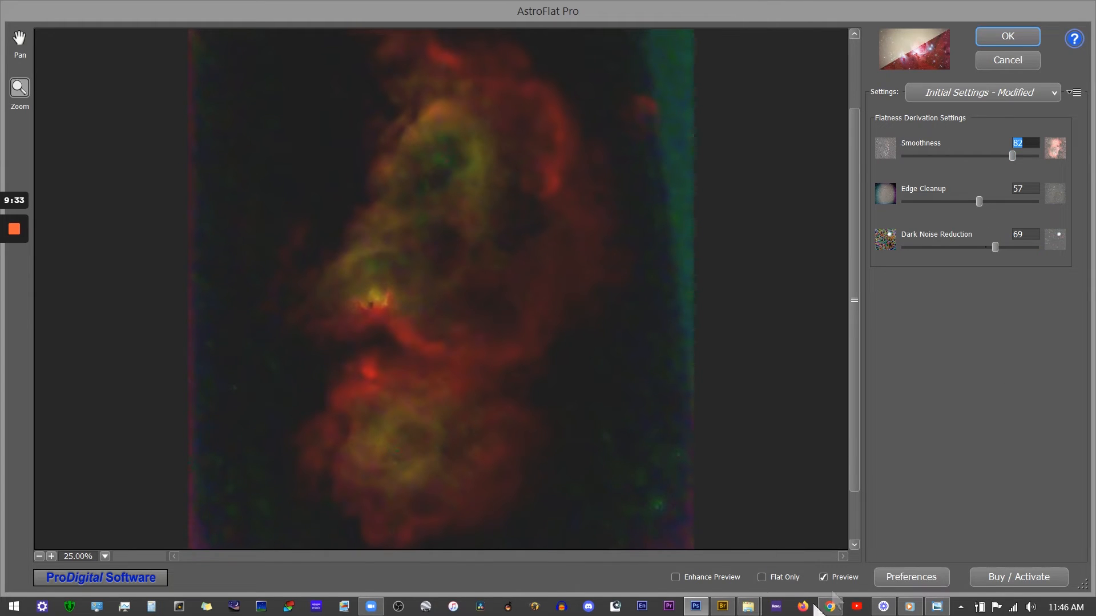
Compare the nebula with and without the AstroFlat Pro correction by toggling the filter's preview.
click(826, 576)
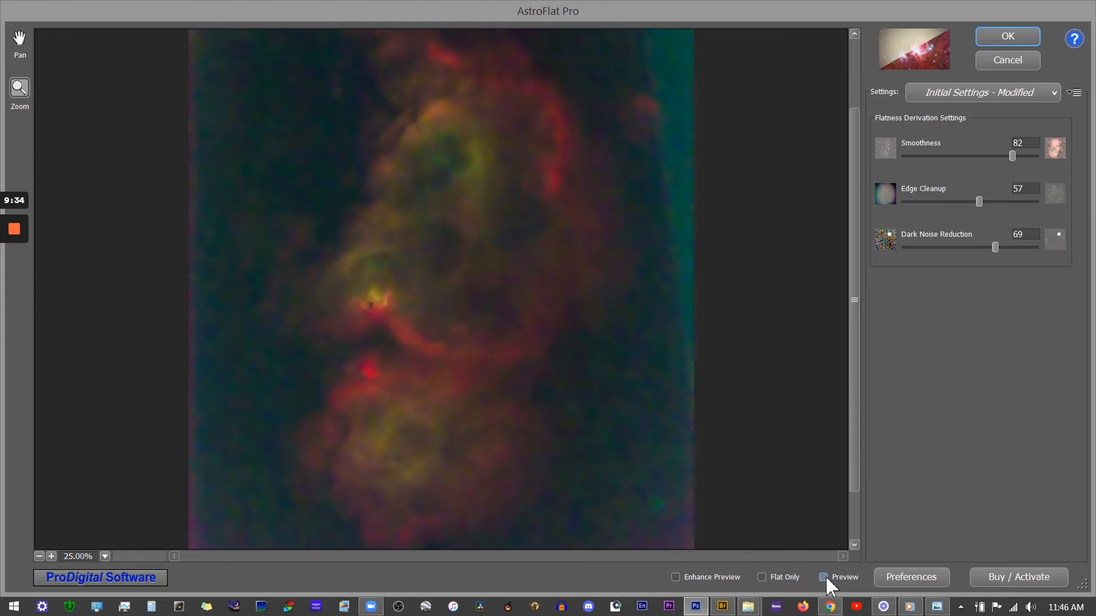
click(825, 576)
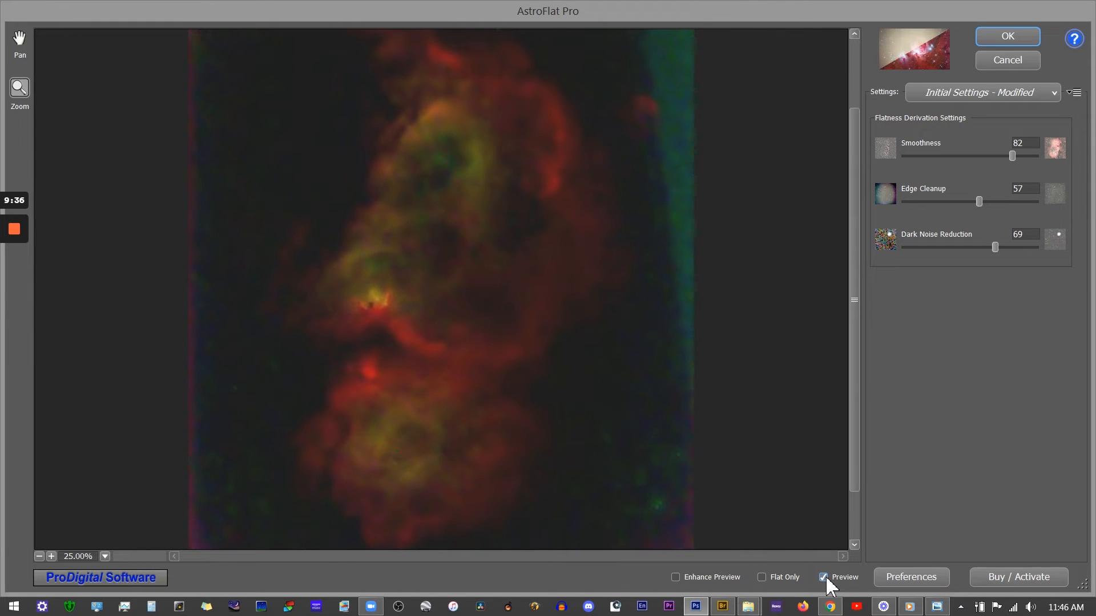
click(825, 575)
click(825, 576)
click(825, 575)
click(825, 575)
Set Edge Cleanup to 100, apply the AstroFlat Pro filter and inspect the nebula's bright core up close.
drag(980, 199, 1063, 199)
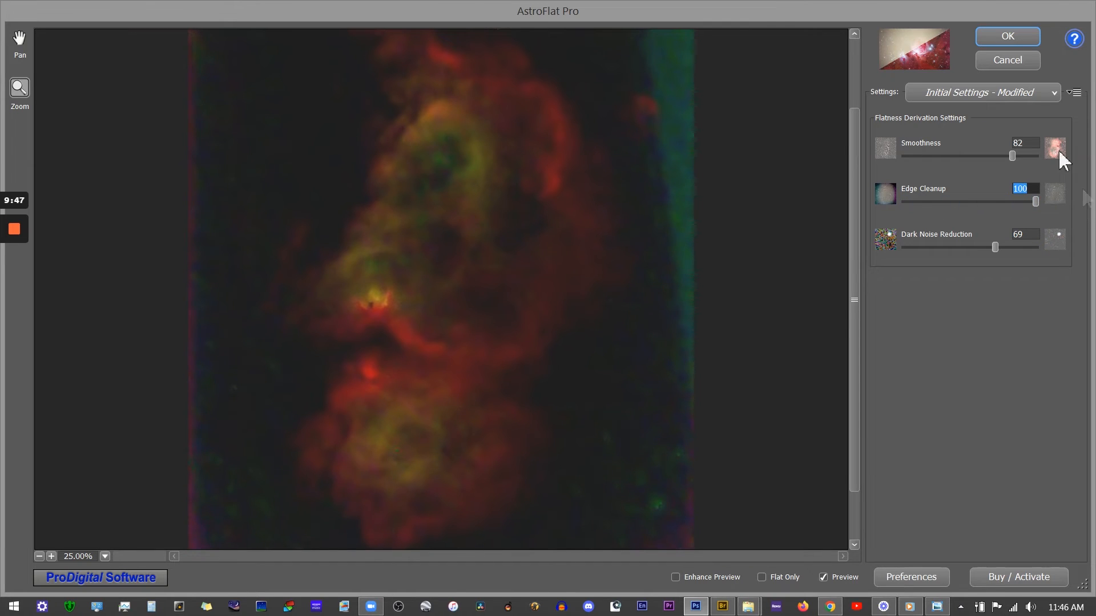
click(1008, 36)
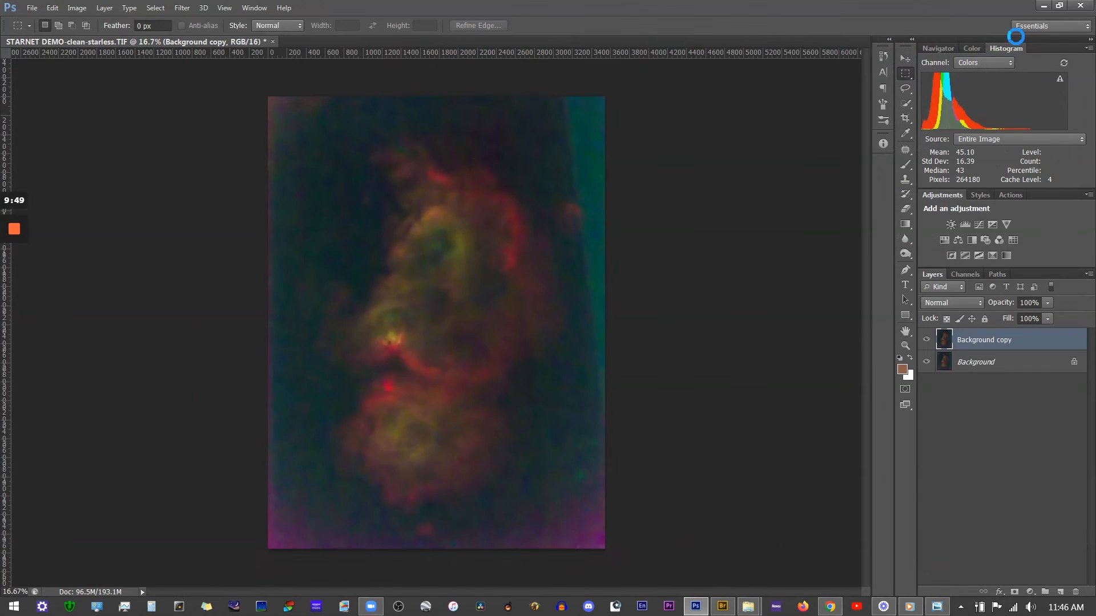
scroll(403, 376, up, 5)
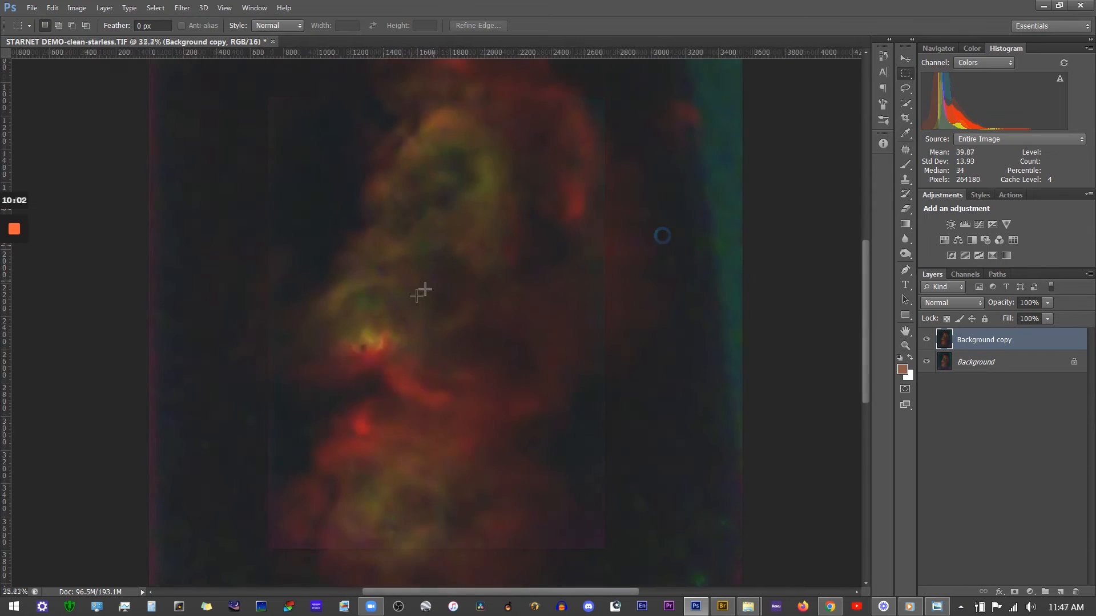
scroll(339, 385, up, 3)
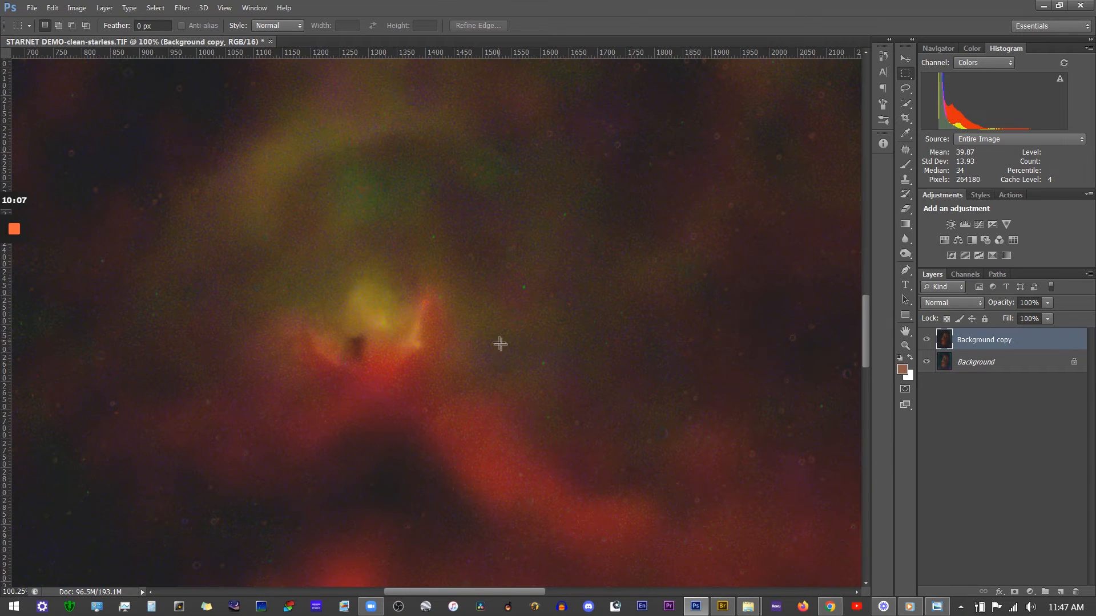
scroll(500, 343, down, 5)
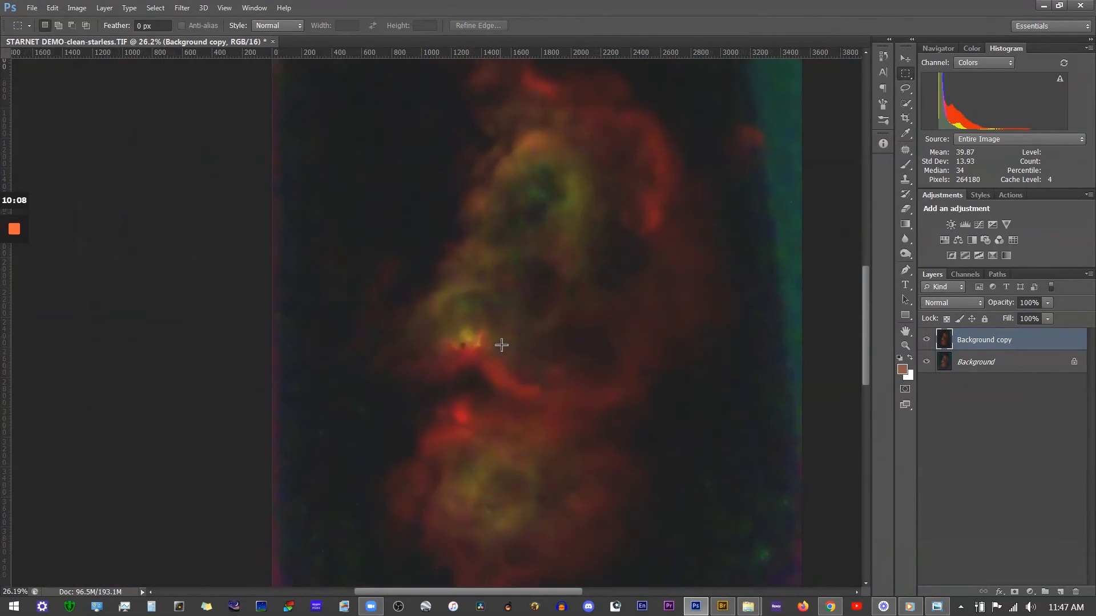
scroll(503, 344, down, 2)
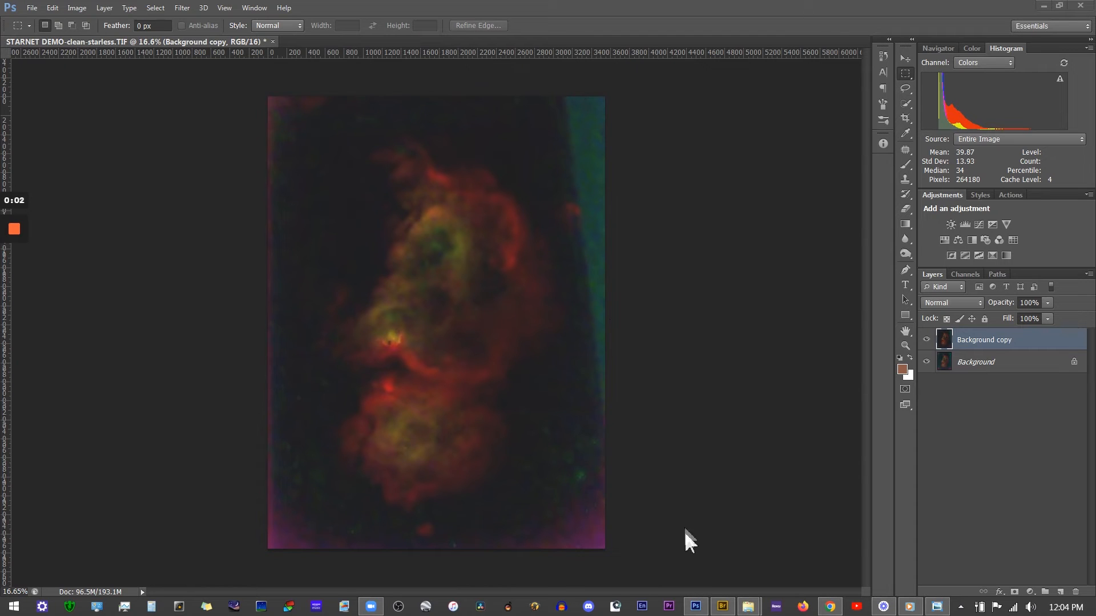
Switch to Bridge and open STARNET DEMO-clean.TIF from the SEQ Output folder in Photoshop.
click(722, 606)
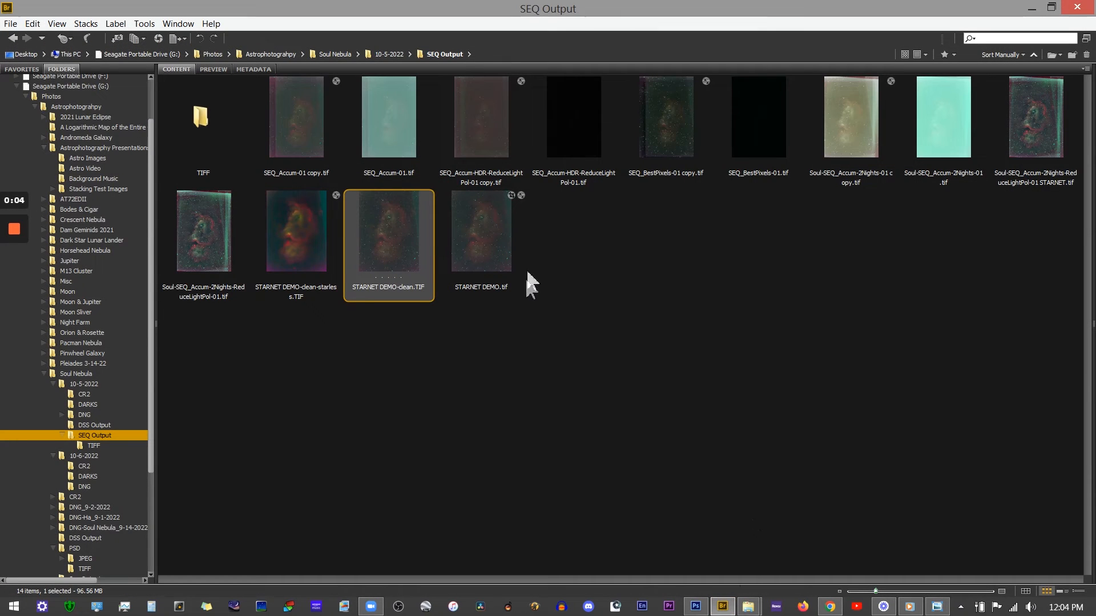
right_click(404, 234)
click(433, 239)
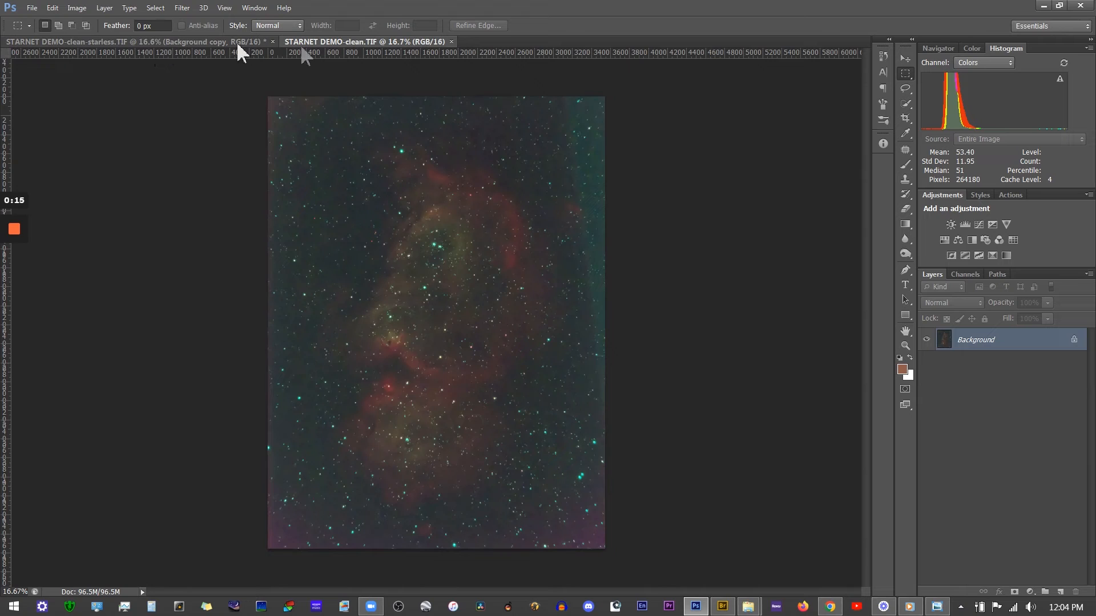
Duplicate the Background layer of STARNET DEMO-clean.TIF under the name STARS.
right_click(973, 345)
click(998, 369)
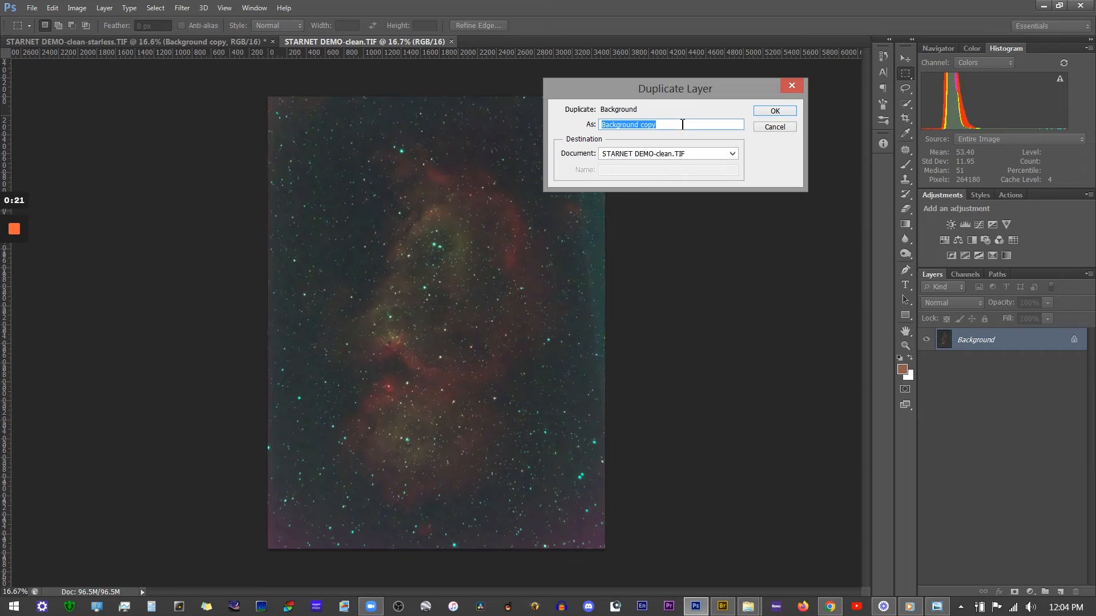
text(STARS)
click(774, 111)
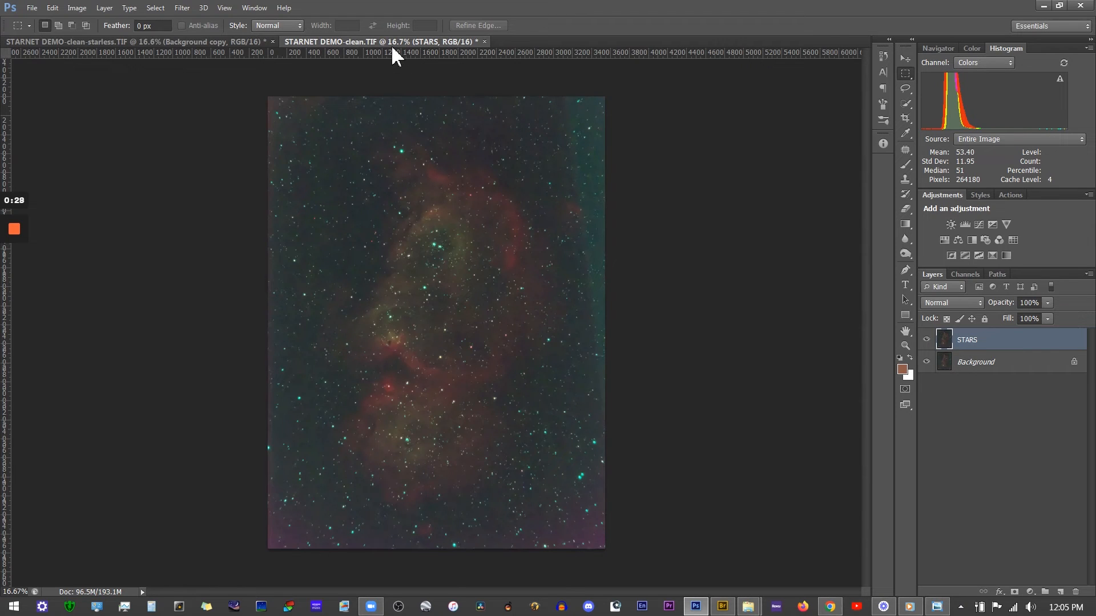
Copy the STARS layer from STARNET DEMO-clean.TIF into STARNET DEMO-clean-starless.TIF and bring the starless document to the front.
drag(392, 43, 394, 61)
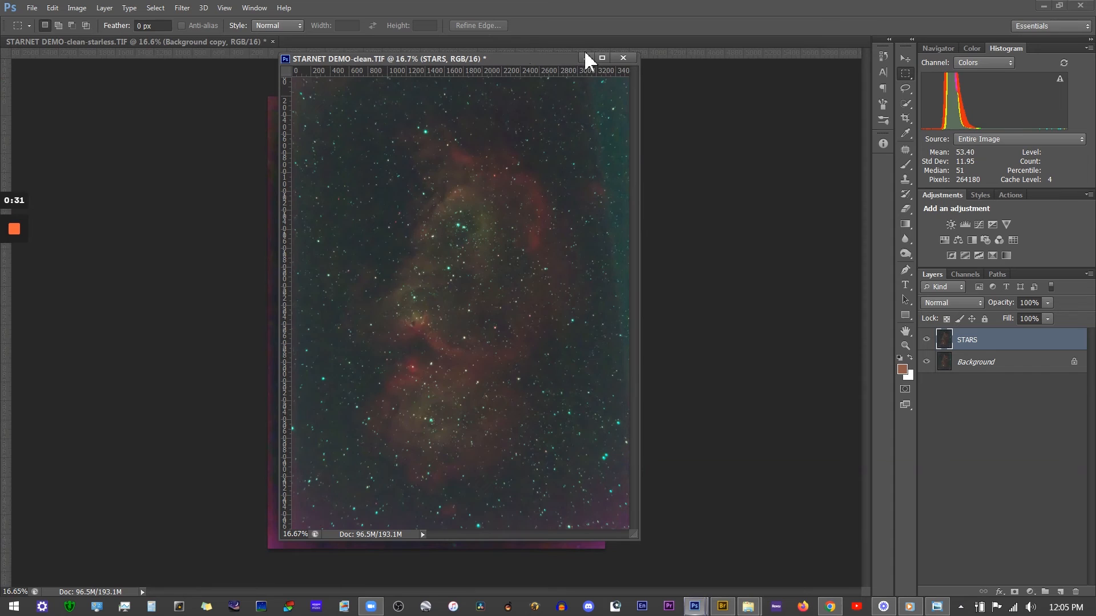
drag(563, 54, 352, 248)
drag(966, 337, 481, 45)
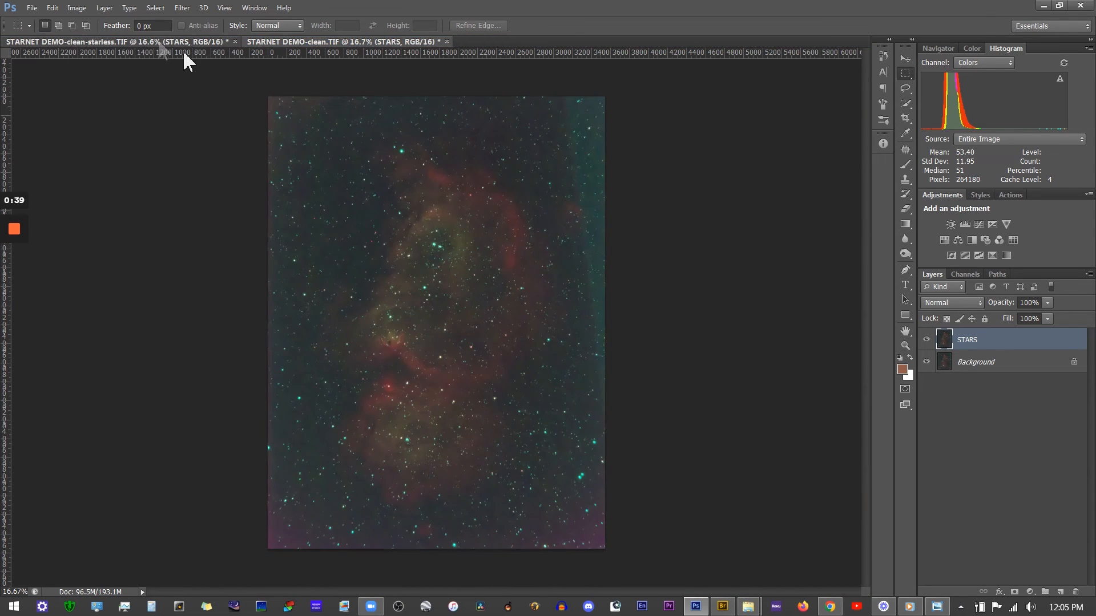
click(159, 43)
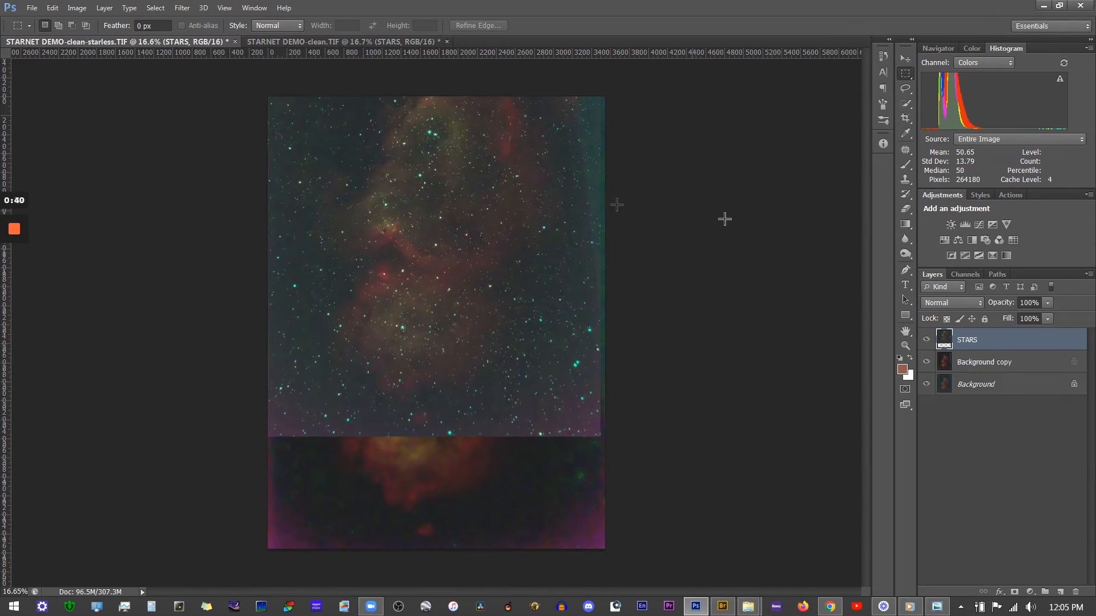
Auto-align the STARS, Background copy and Background layers using the Auto projection.
shift+click(1009, 368)
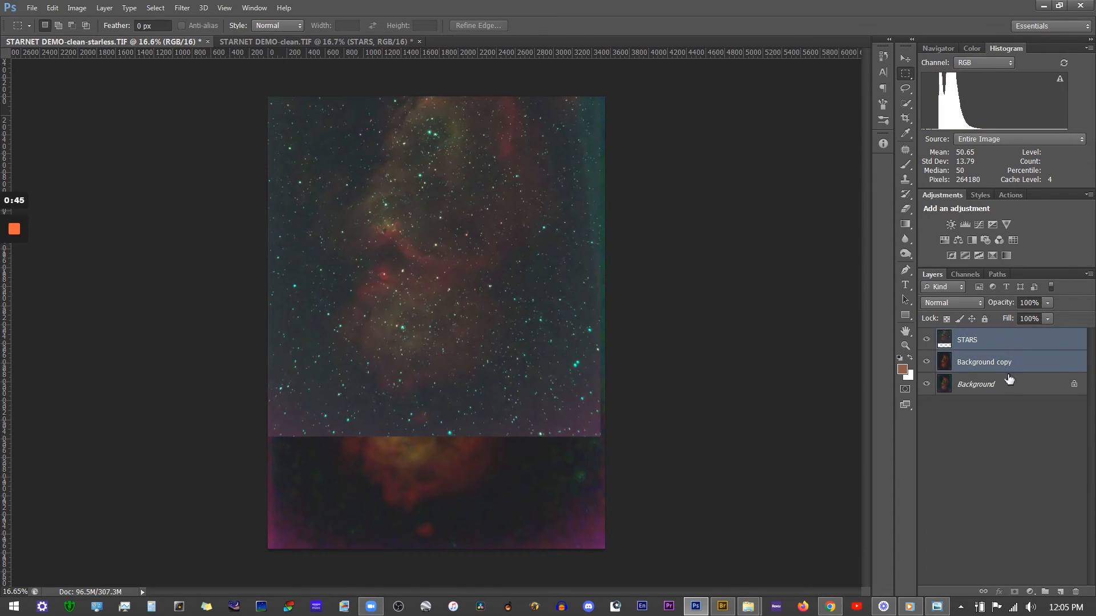
shift+click(1009, 385)
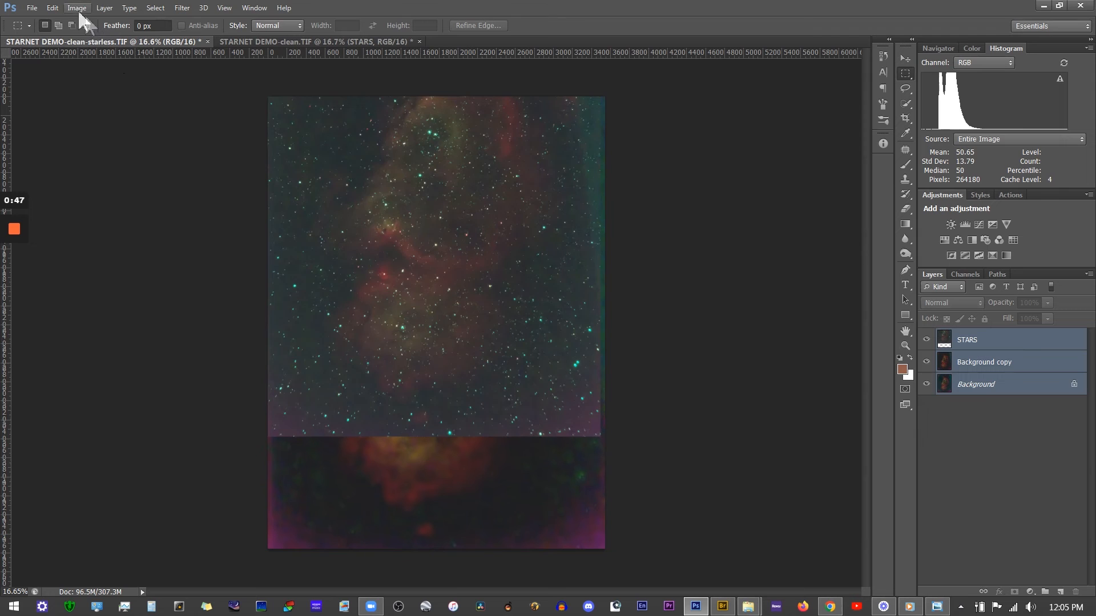
click(52, 8)
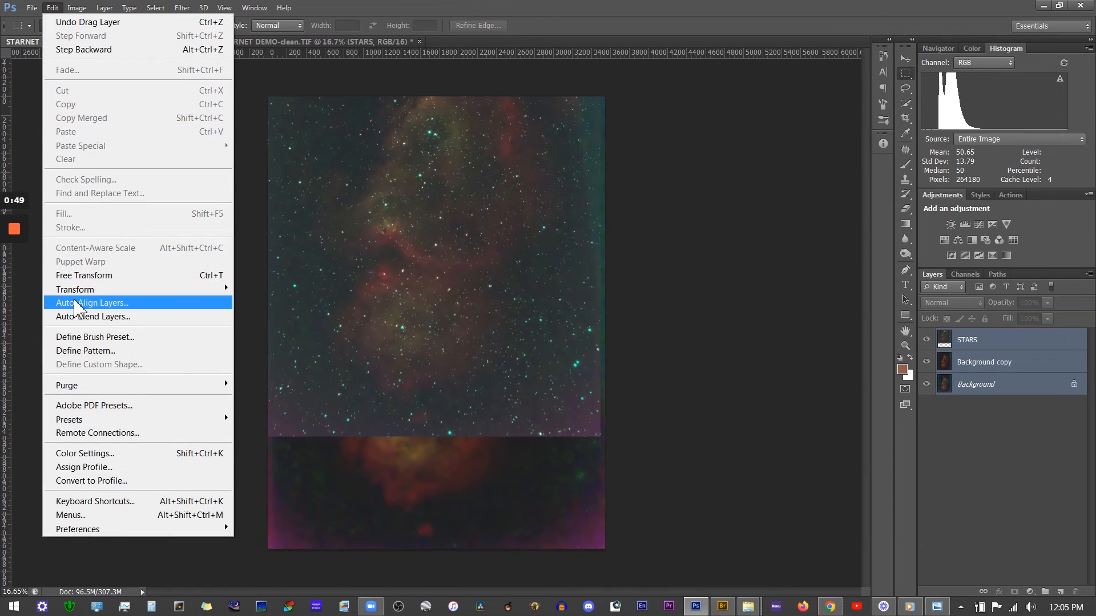
click(75, 302)
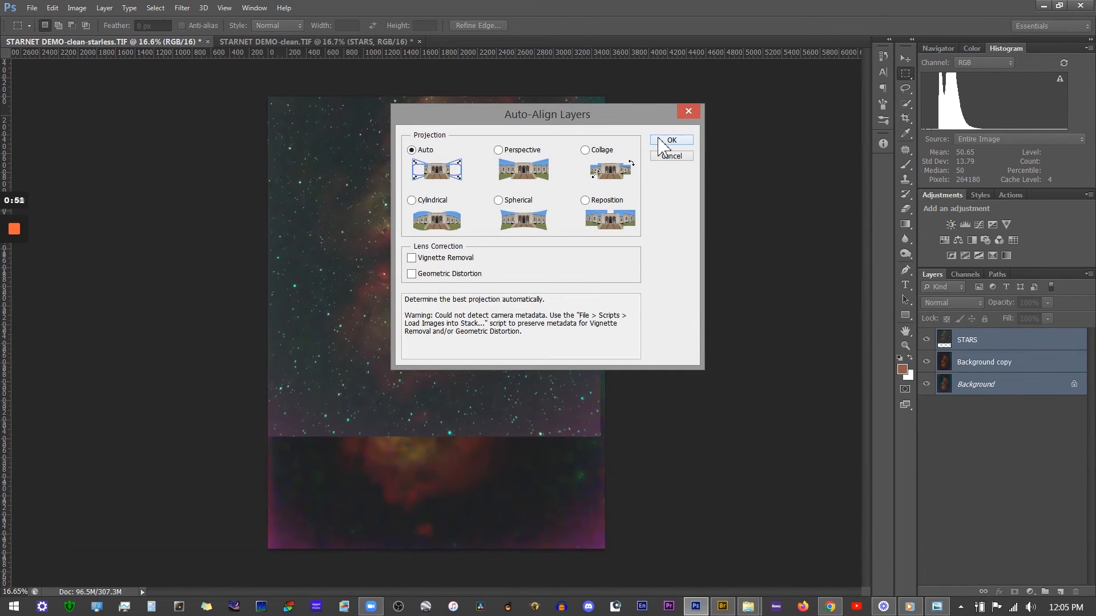
click(663, 144)
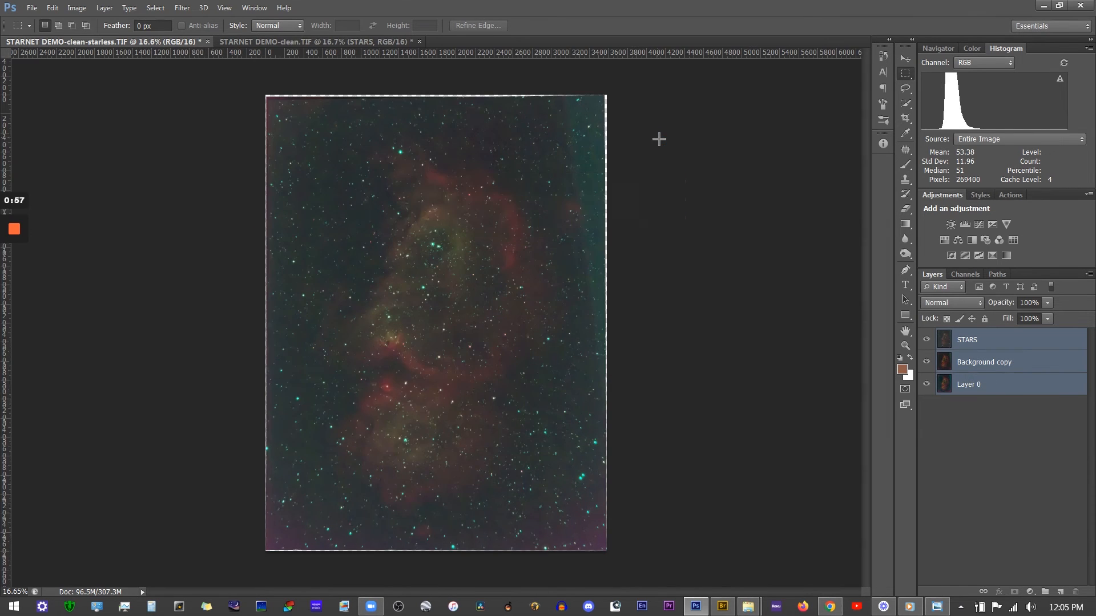
Check the alignment by hiding and showing the STARS layer, and select only that layer.
scroll(434, 300, up, 1)
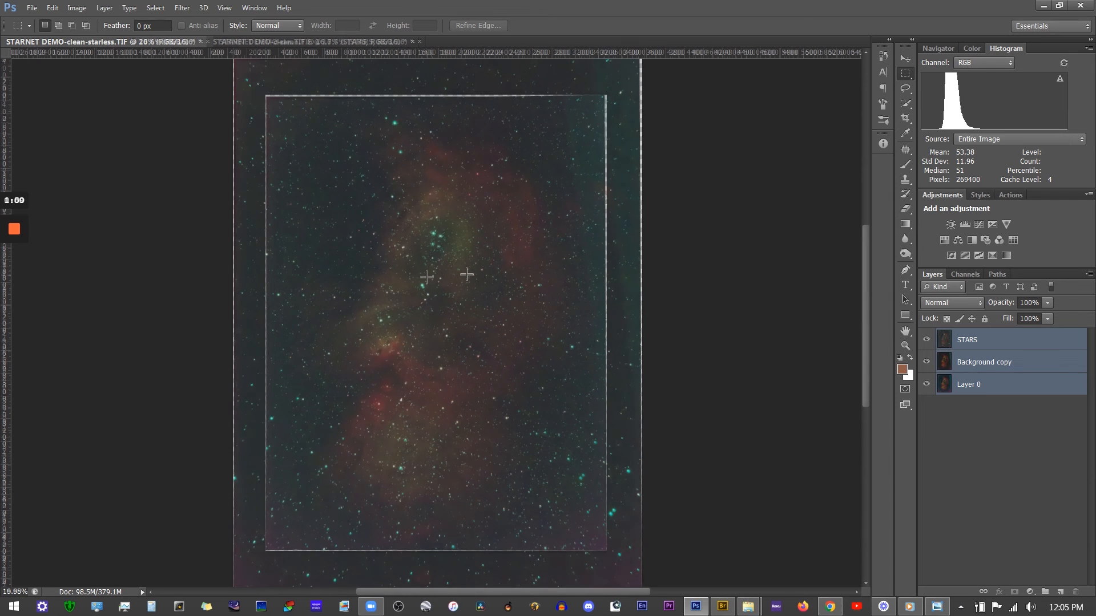
click(926, 341)
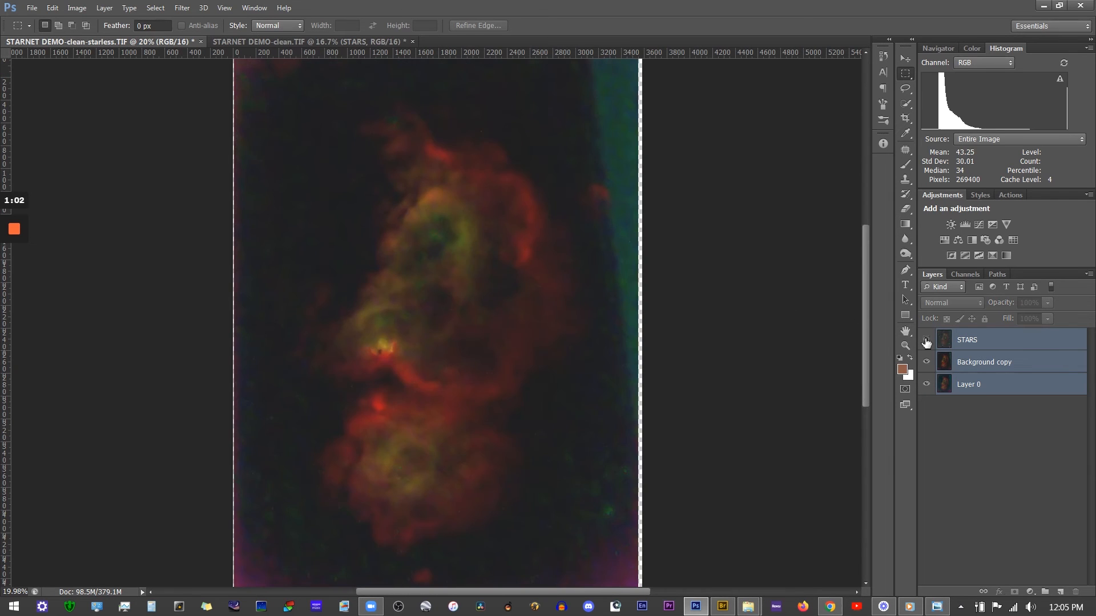
click(926, 341)
click(990, 344)
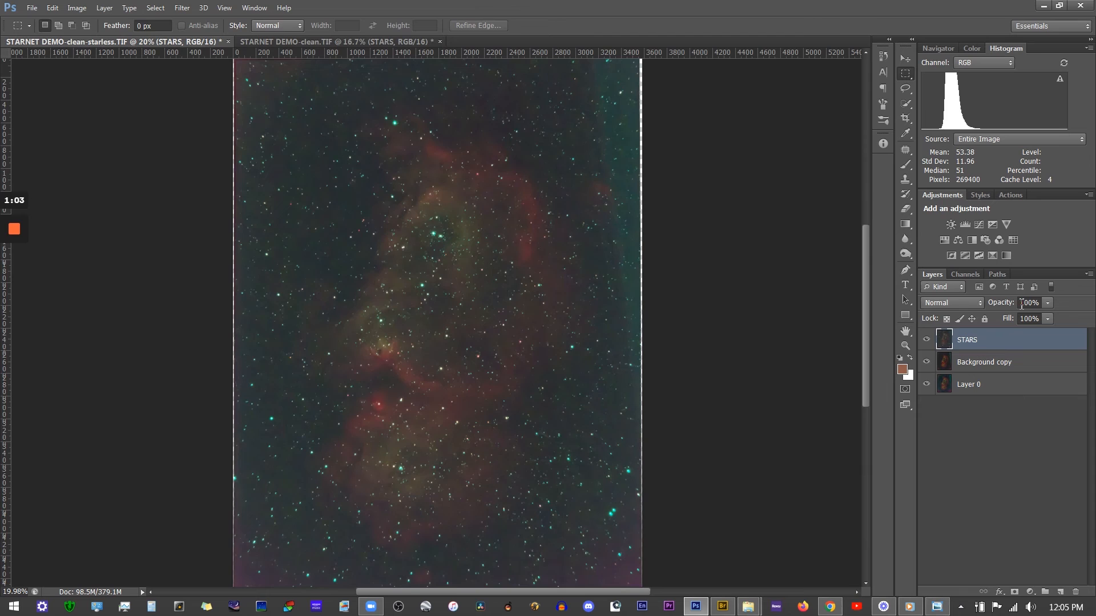
scroll(706, 295, down, 1)
scroll(707, 294, up, 1)
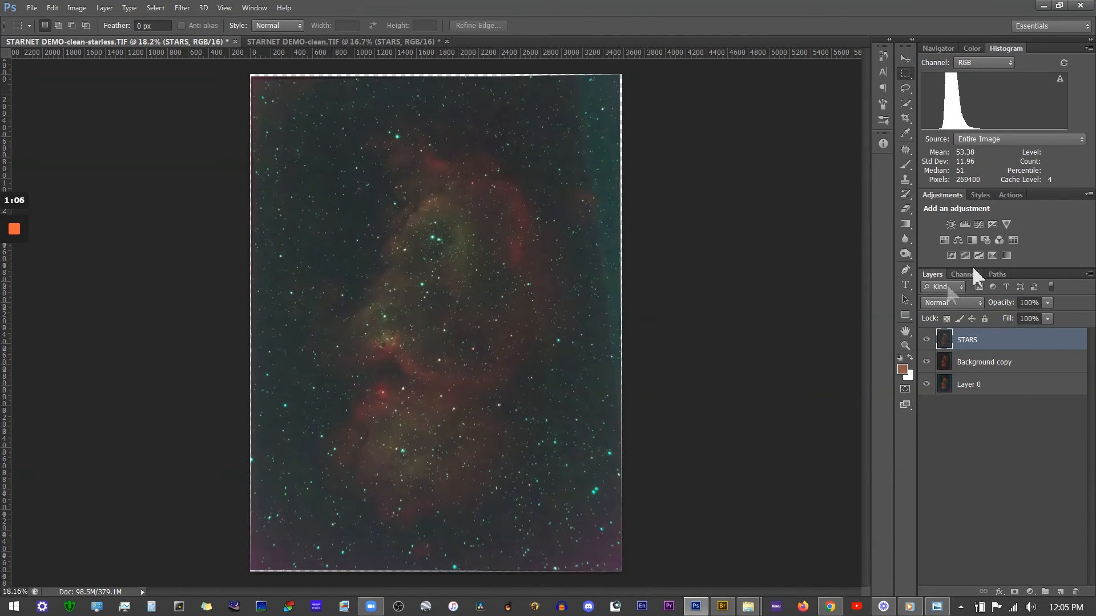
Crop the thin uncovered strips off the image's upper, right and lower edges and activate the Move tool.
click(905, 118)
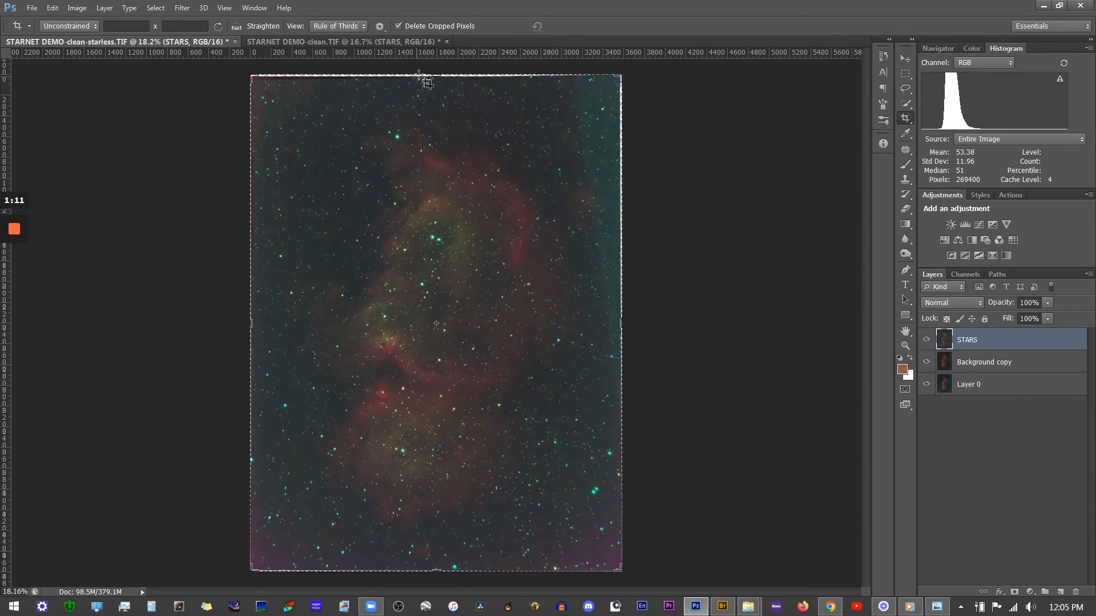
drag(419, 74, 419, 80)
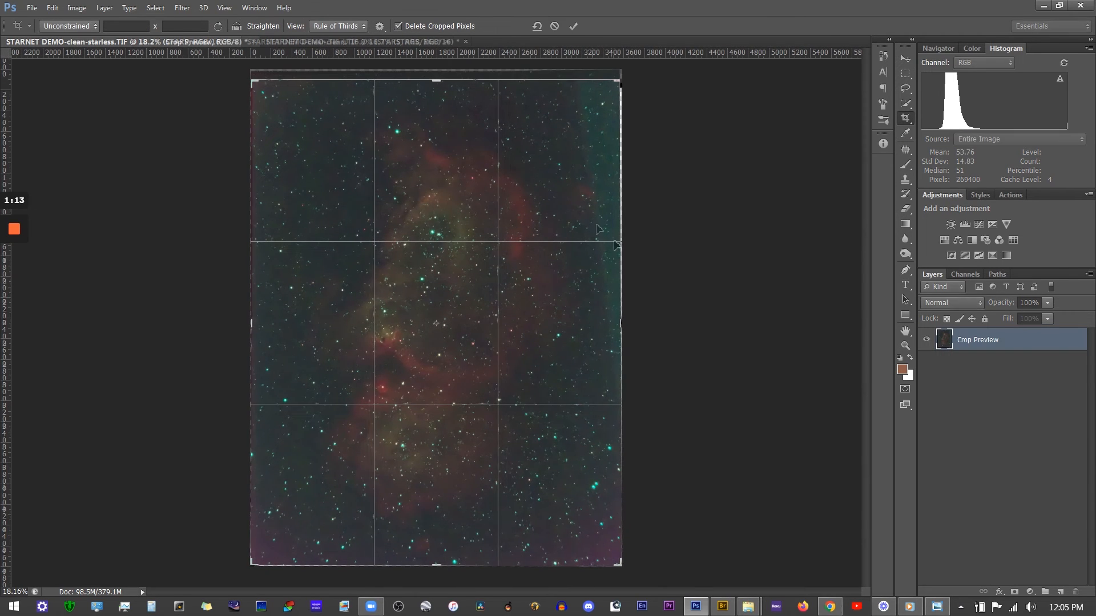
drag(623, 243, 614, 243)
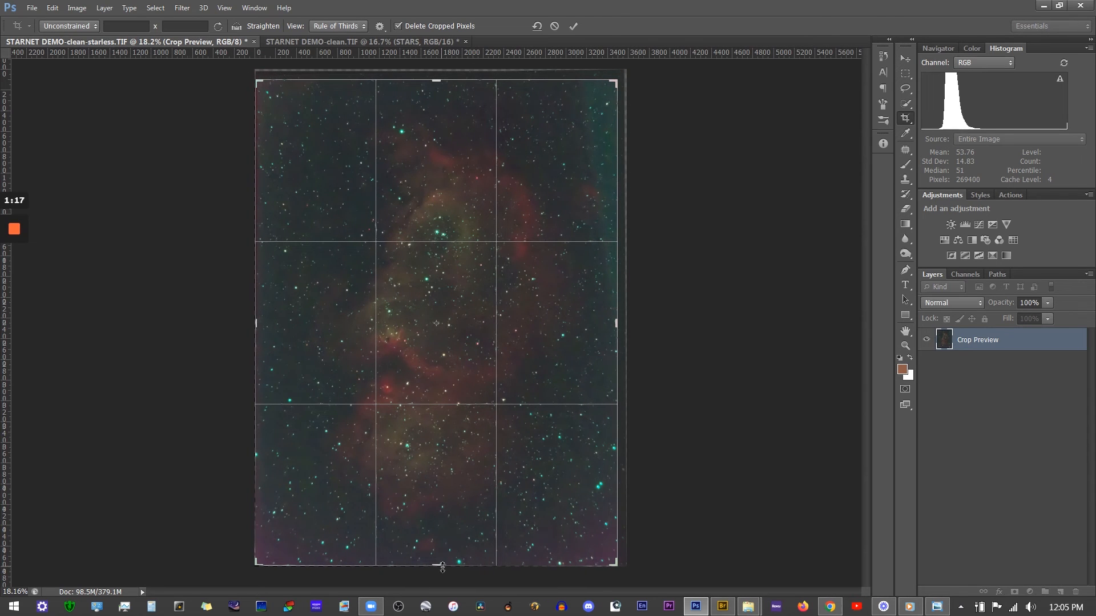
drag(442, 567, 442, 565)
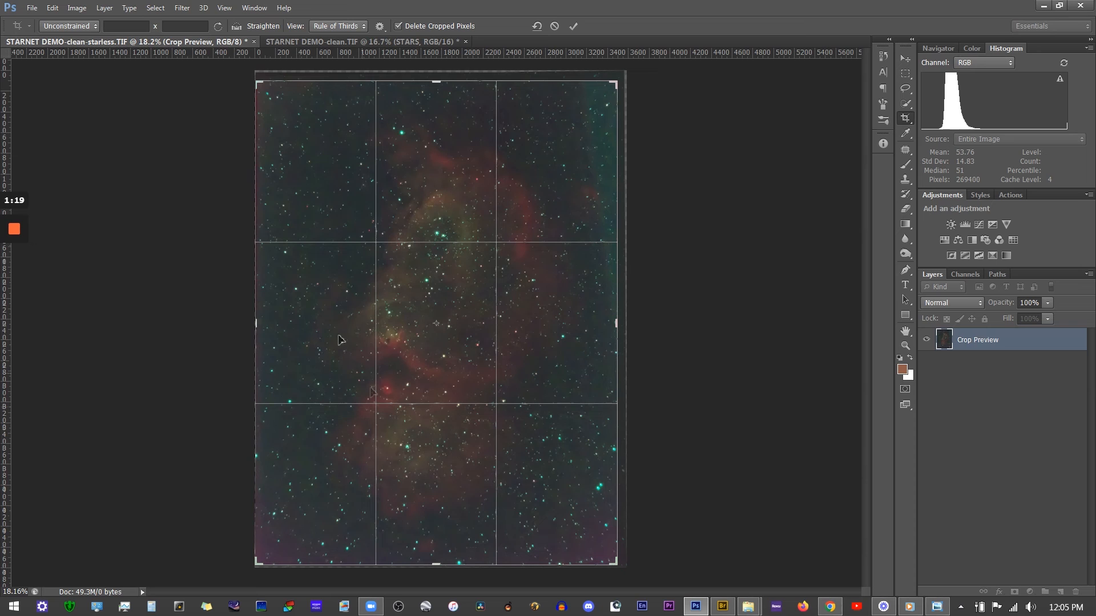
click(573, 26)
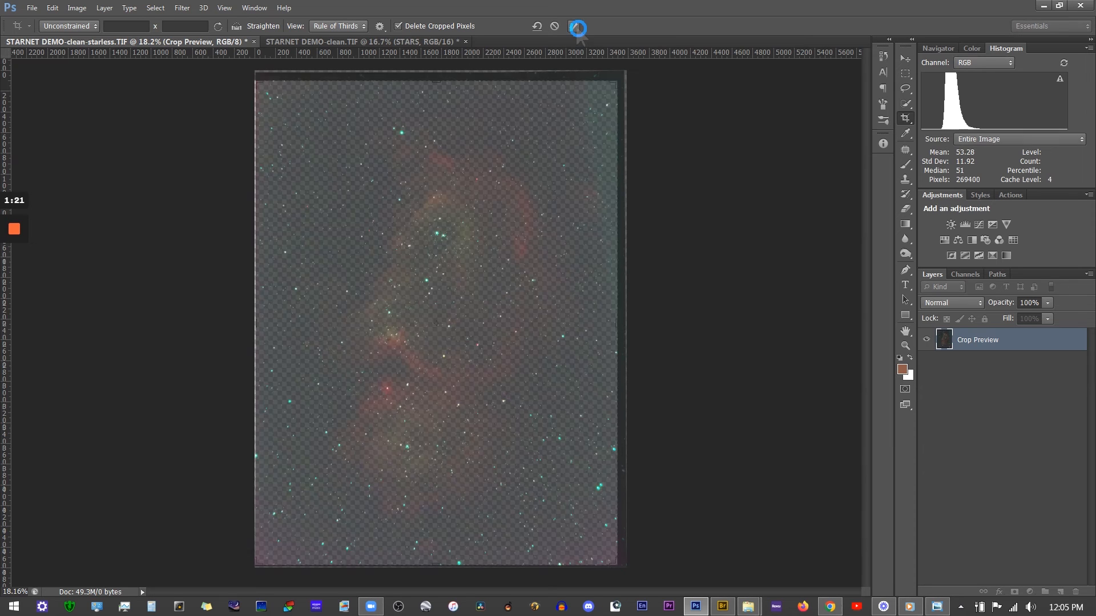
click(906, 57)
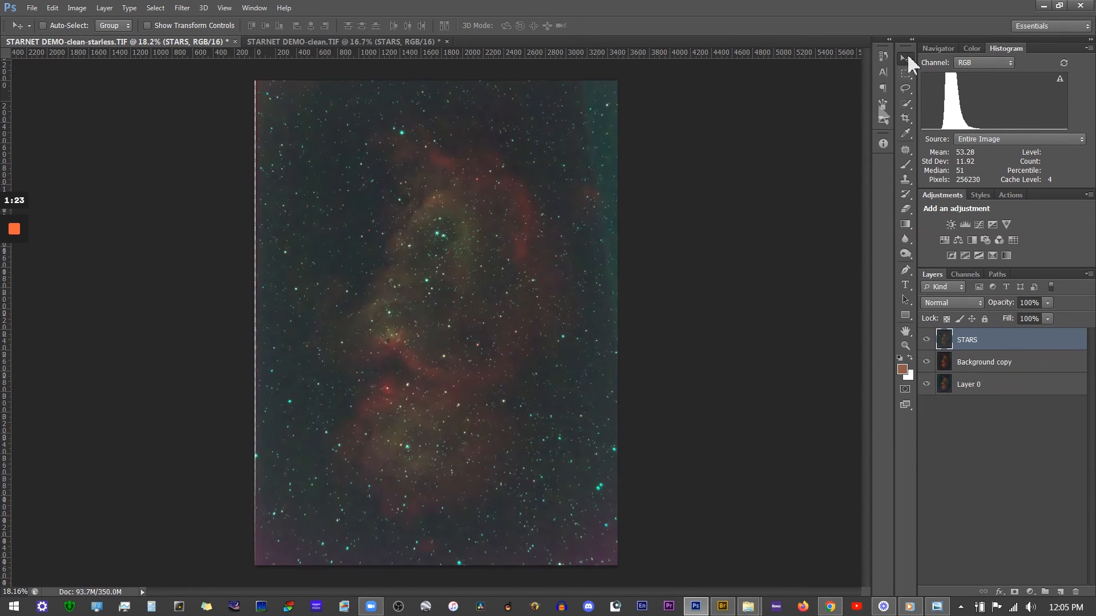
Crop the thin uncovered strip off the image's left edge.
click(905, 118)
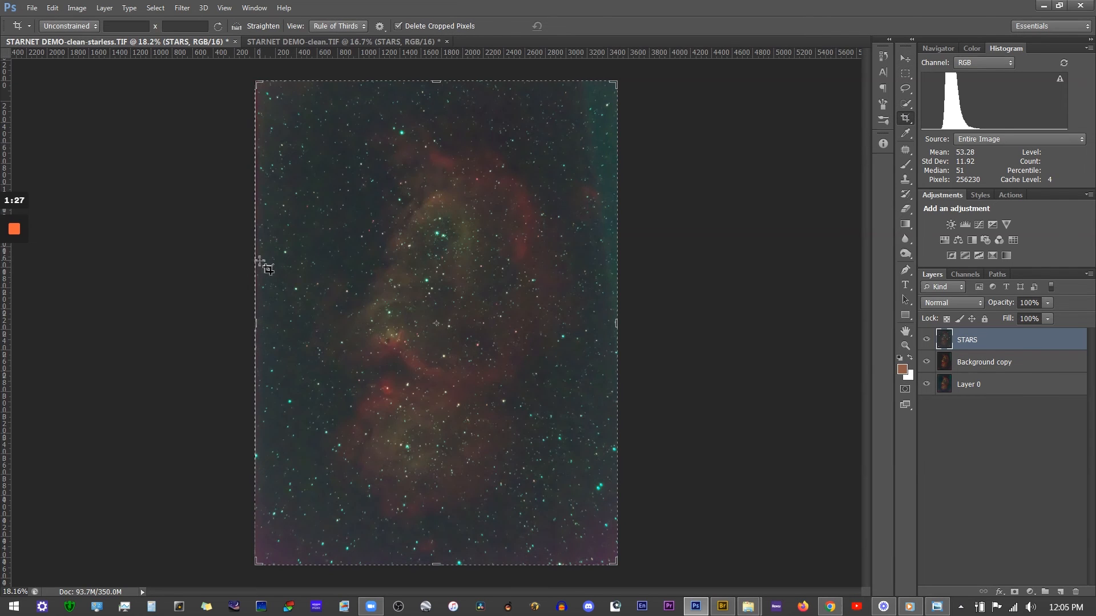
drag(256, 261, 258, 258)
click(573, 27)
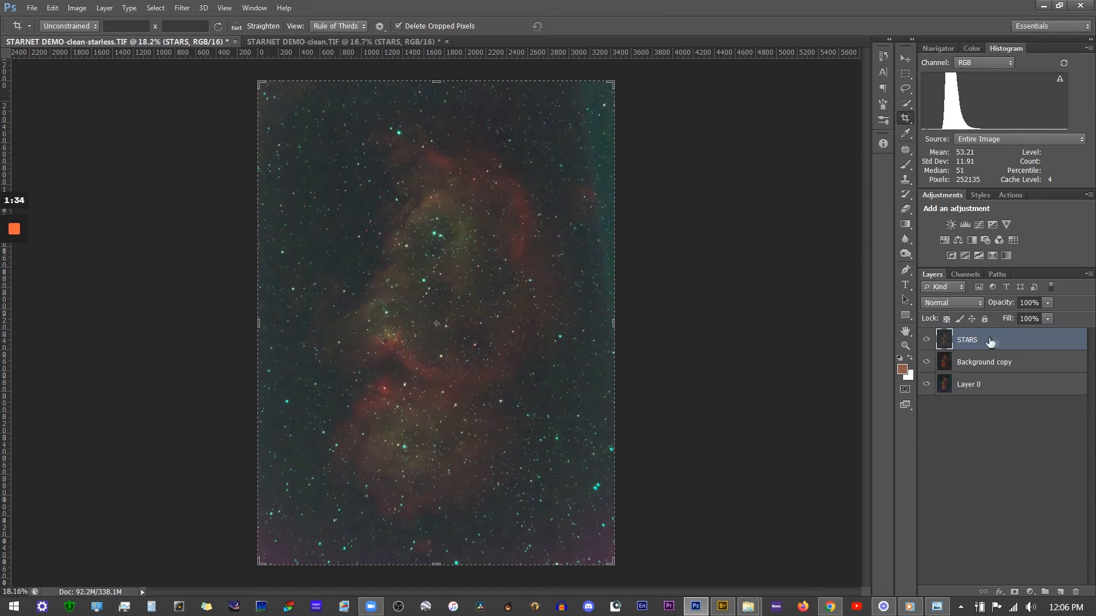
Lower the STARS layer's opacity to 44% while judging the star brightness on the nebula's bright core.
click(1047, 304)
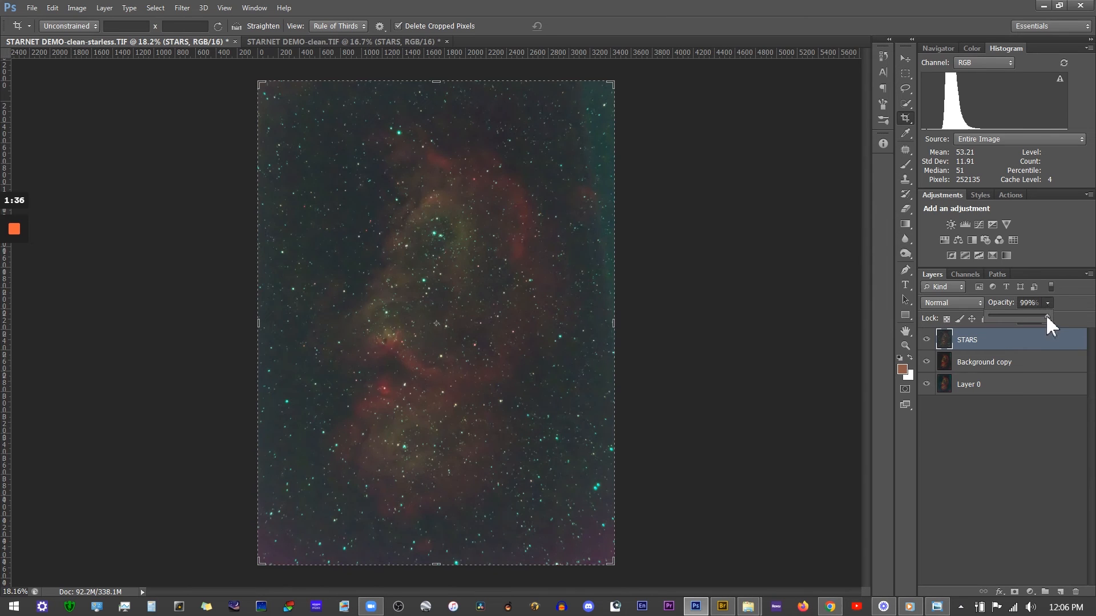
drag(1021, 318, 1028, 319)
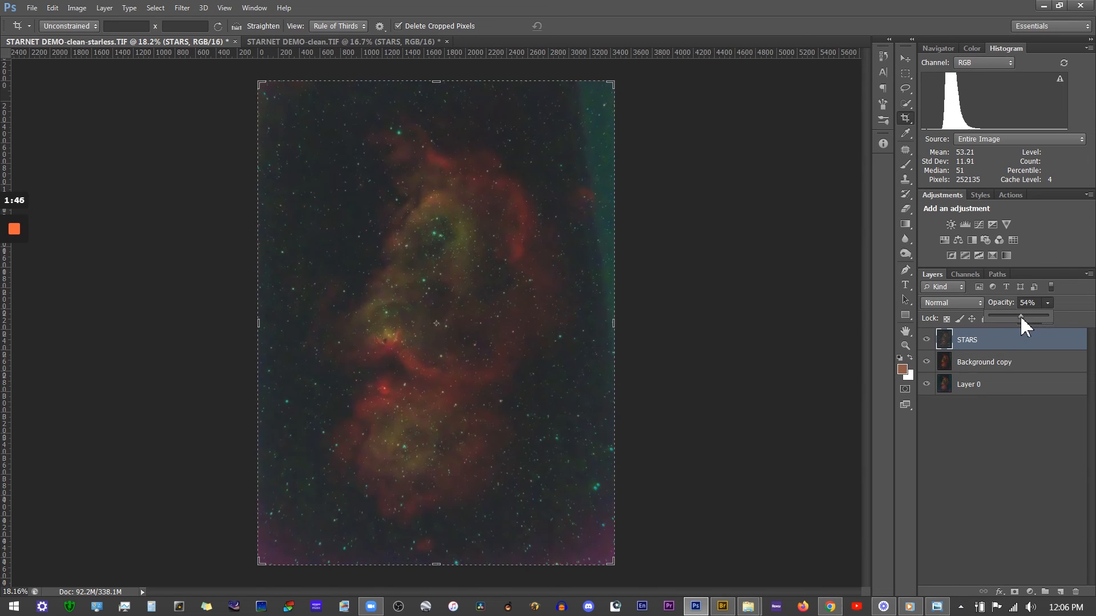
drag(1025, 315, 1024, 315)
scroll(410, 297, up, 3)
scroll(409, 297, up, 4)
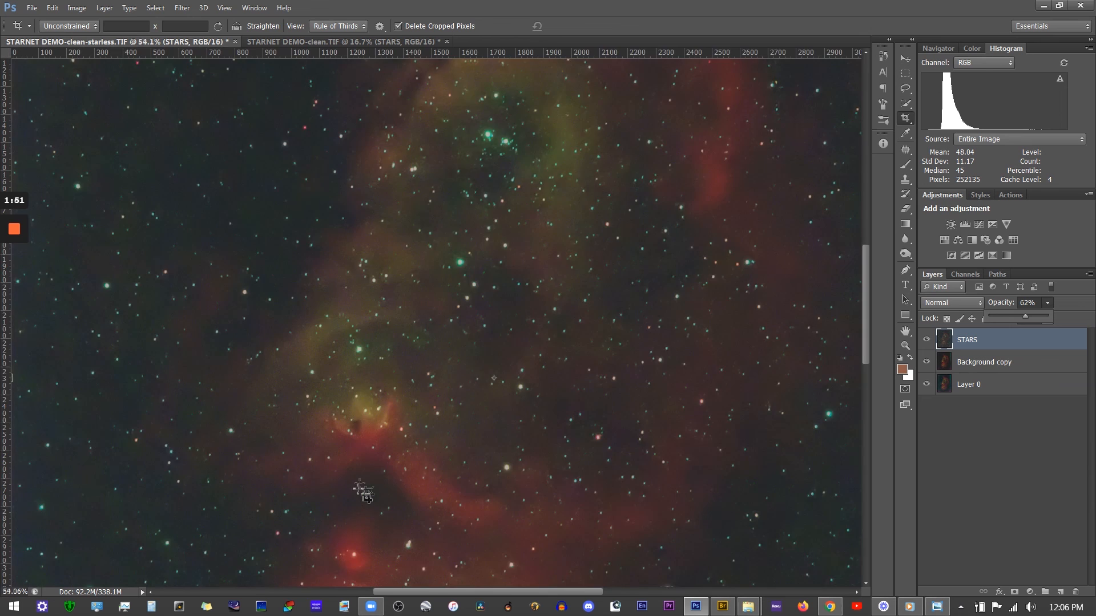
scroll(362, 492, up, 3)
scroll(362, 492, up, 1)
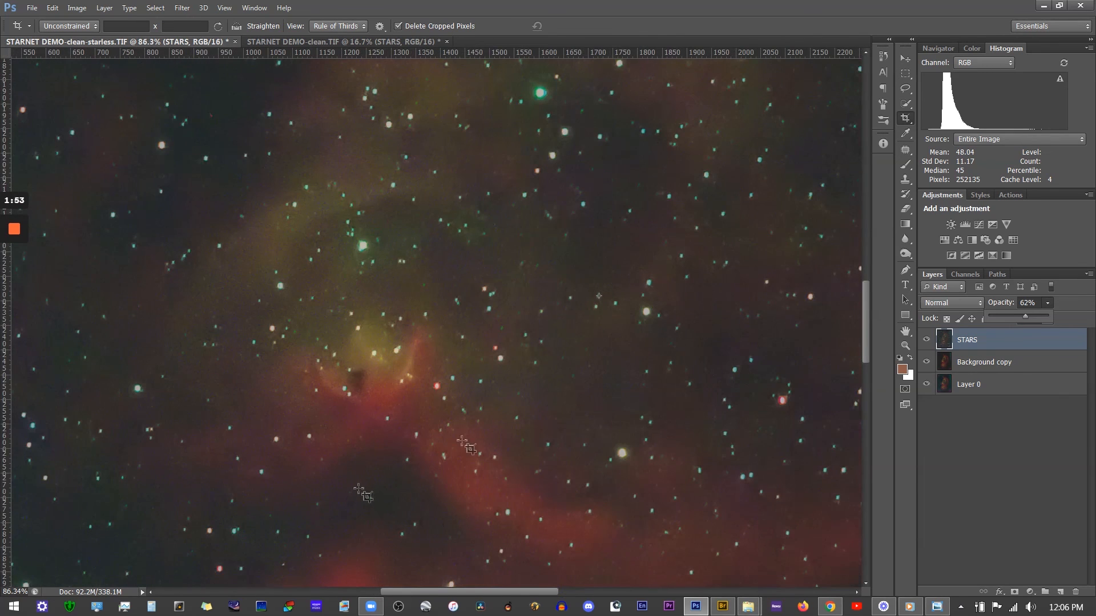
mouse_move(1025, 315)
mouse_down()
mouse_move(1009, 313)
mouse_move(1051, 315)
mouse_move(1013, 314)
mouse_up()
Try Overlay, Linear Dodge (Add), Color Dodge and Dissolve blending on the STARS layer, and return it to Normal.
click(970, 303)
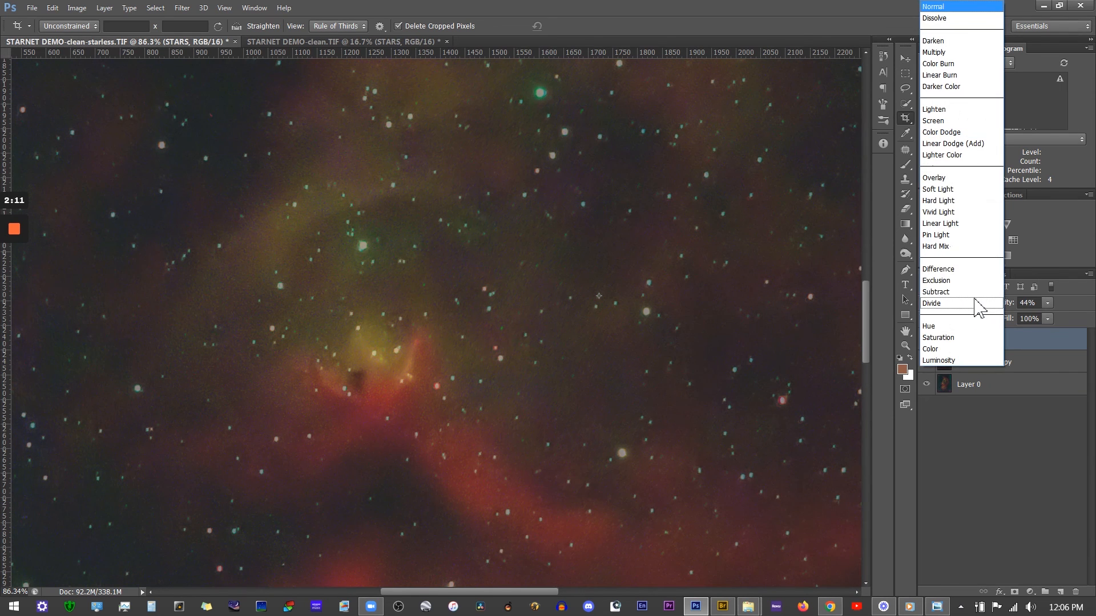
click(947, 177)
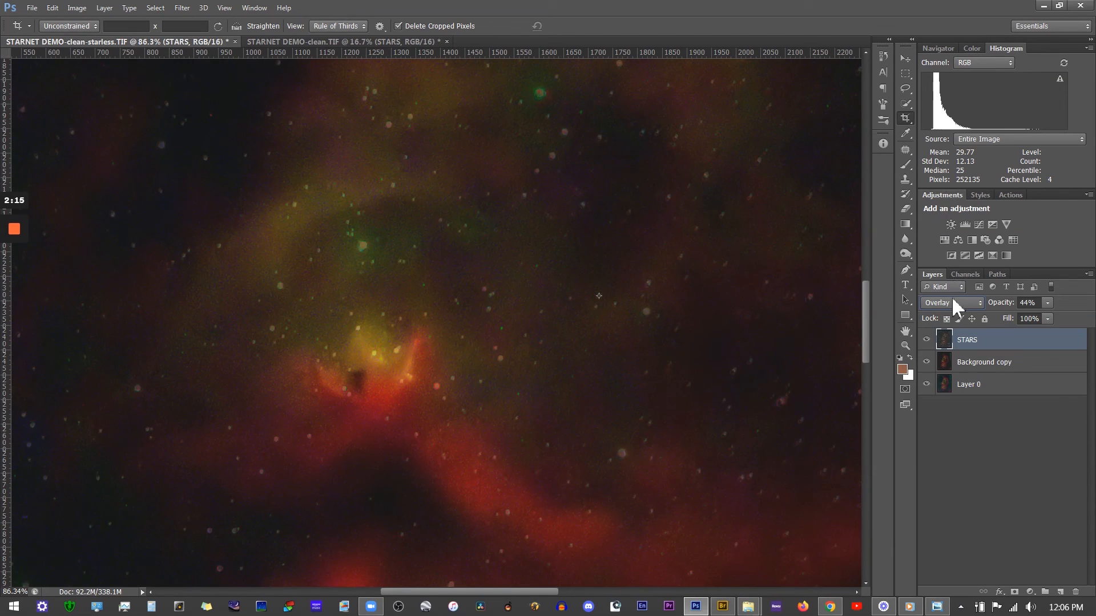
scroll(950, 296, up, 1)
scroll(954, 302, up, 1)
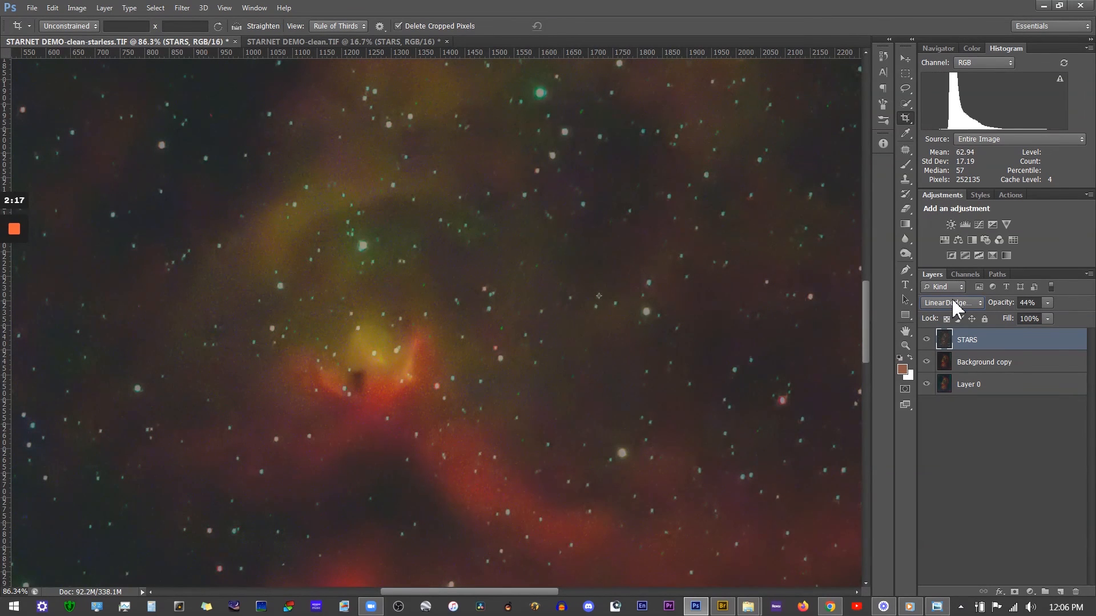
scroll(957, 308, up, 1)
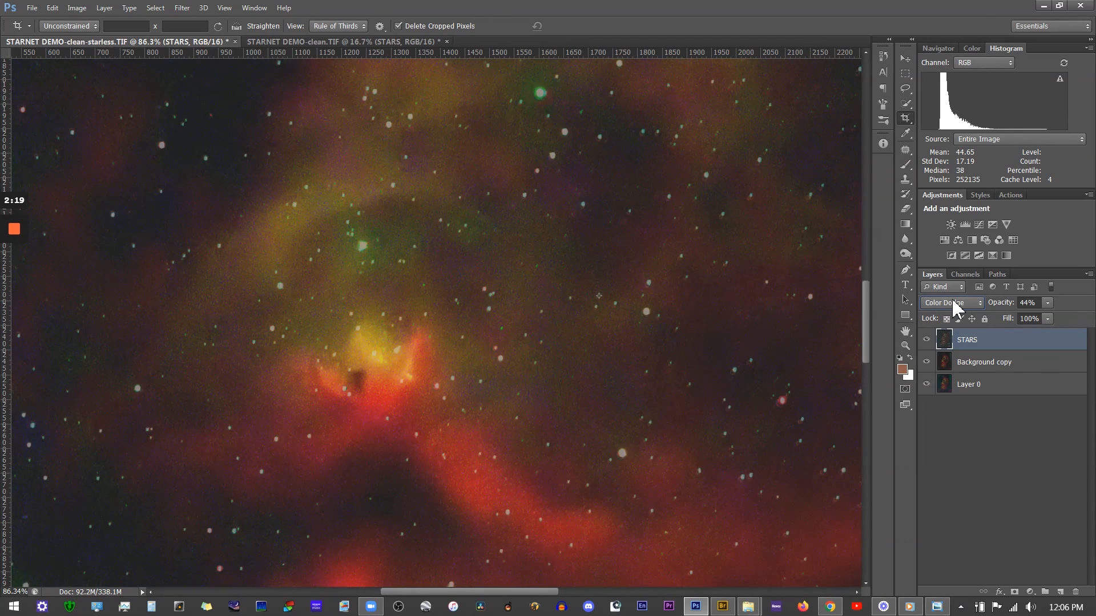
scroll(959, 304, up, 9)
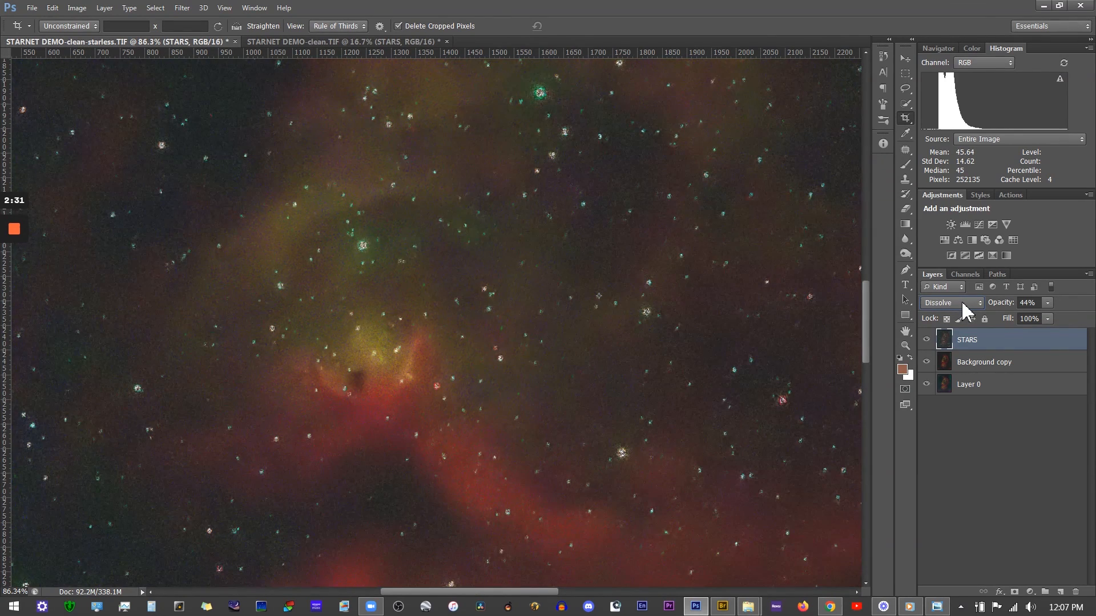
scroll(961, 300, up, 1)
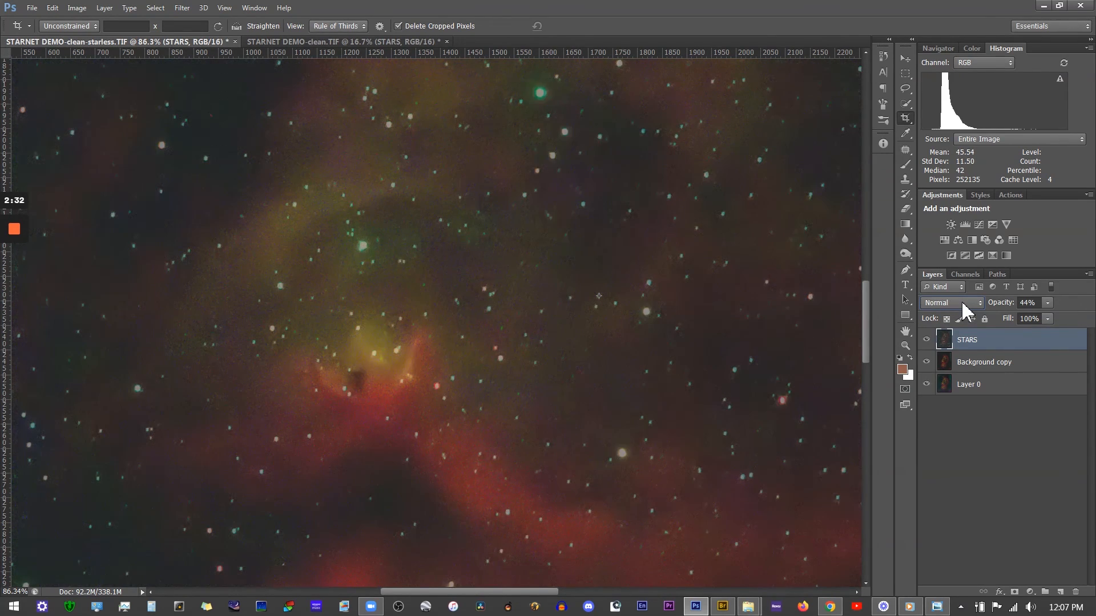
Reselect the STARS layer and raise its opacity to 52%.
click(953, 435)
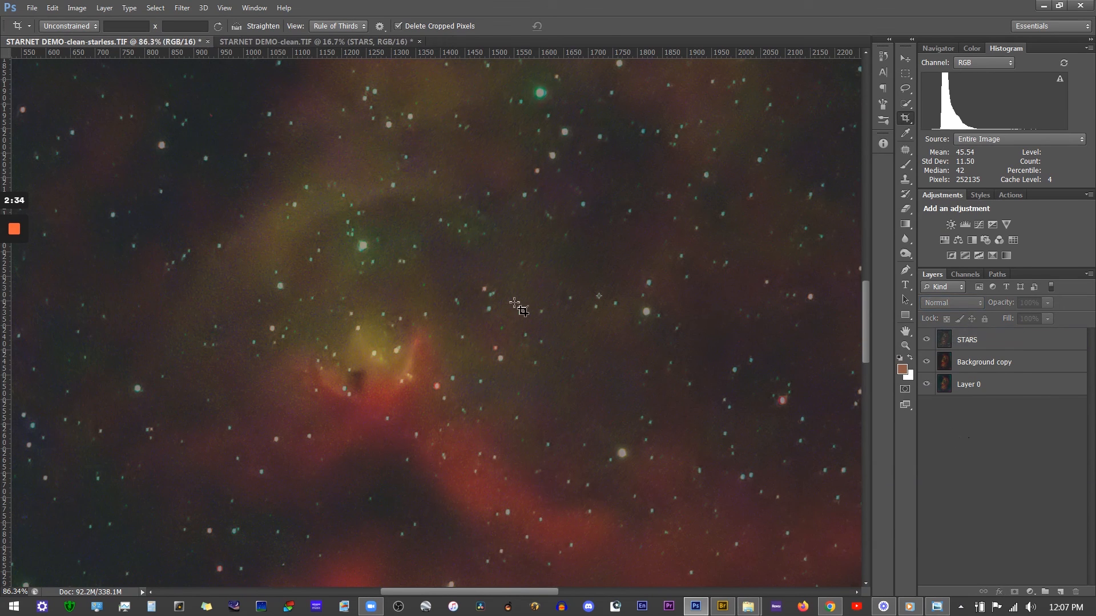
click(995, 341)
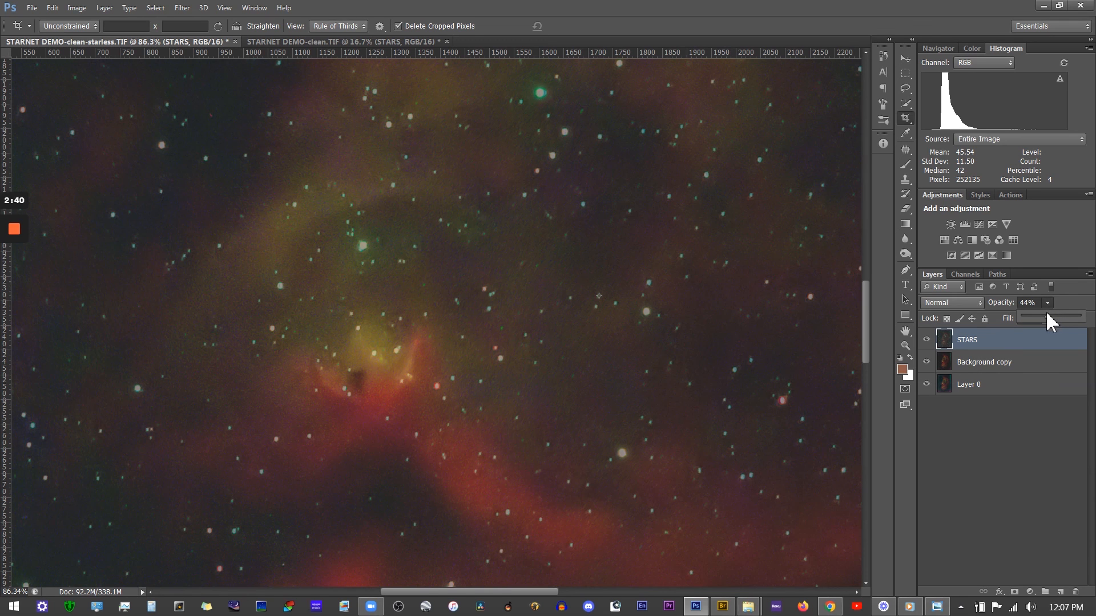
drag(1050, 314, 1052, 314)
Apply a Levels adjustment to the STARS layer with RGB input levels of 22, 0.92 and 215.
click(76, 7)
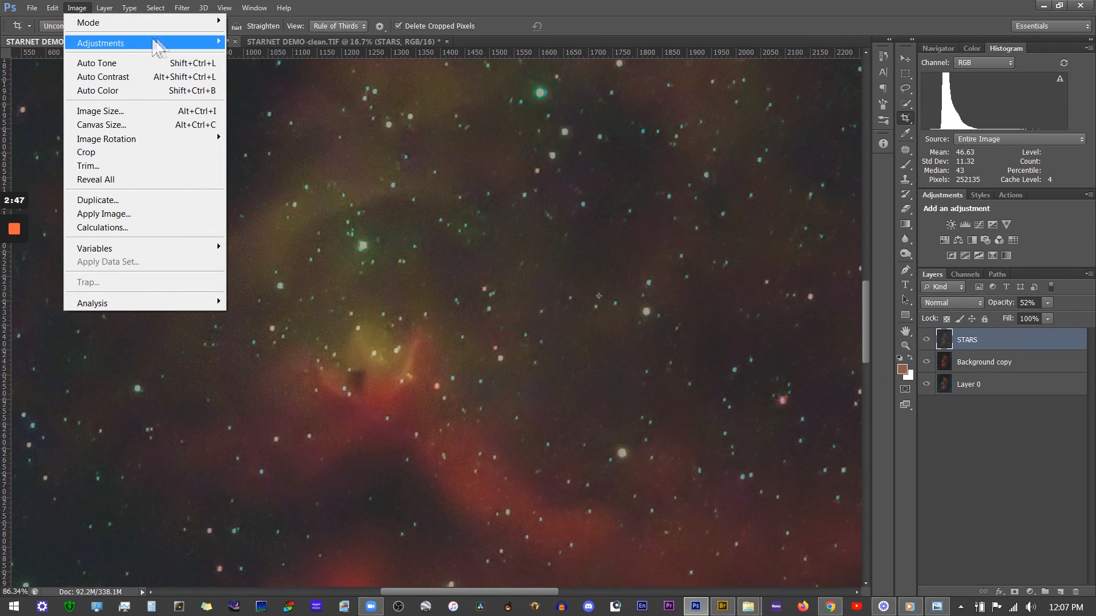
mouse_move(163, 46)
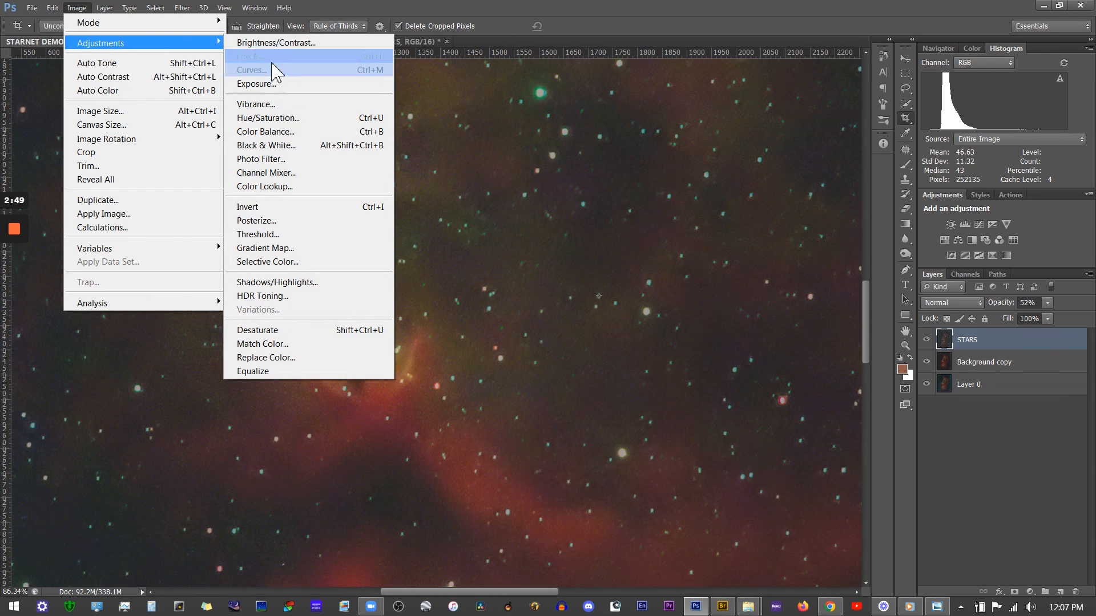
click(251, 56)
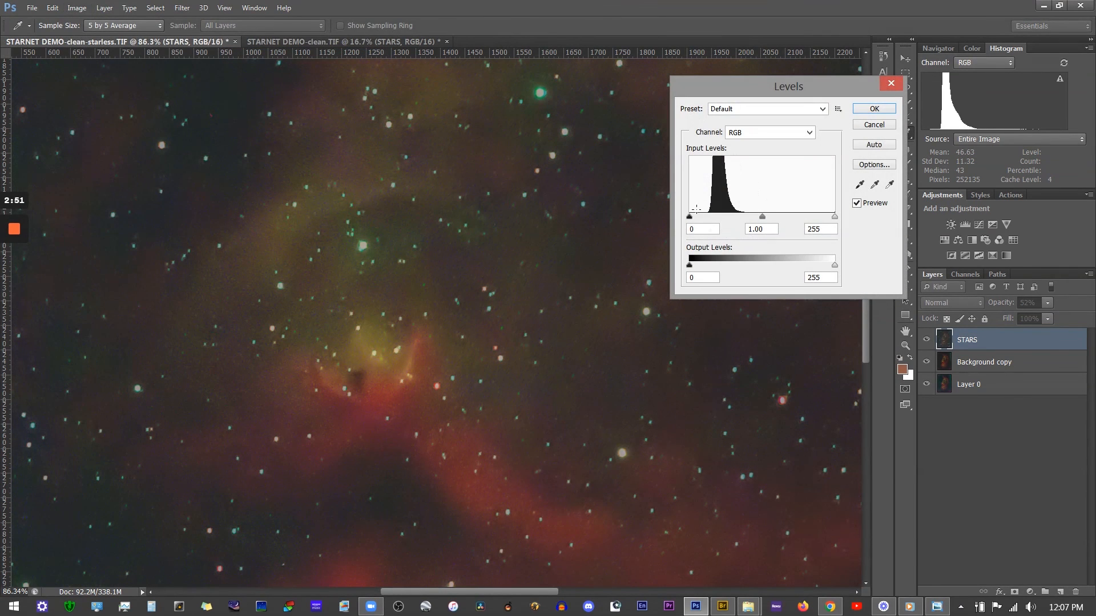
drag(688, 216, 701, 217)
drag(834, 217, 812, 217)
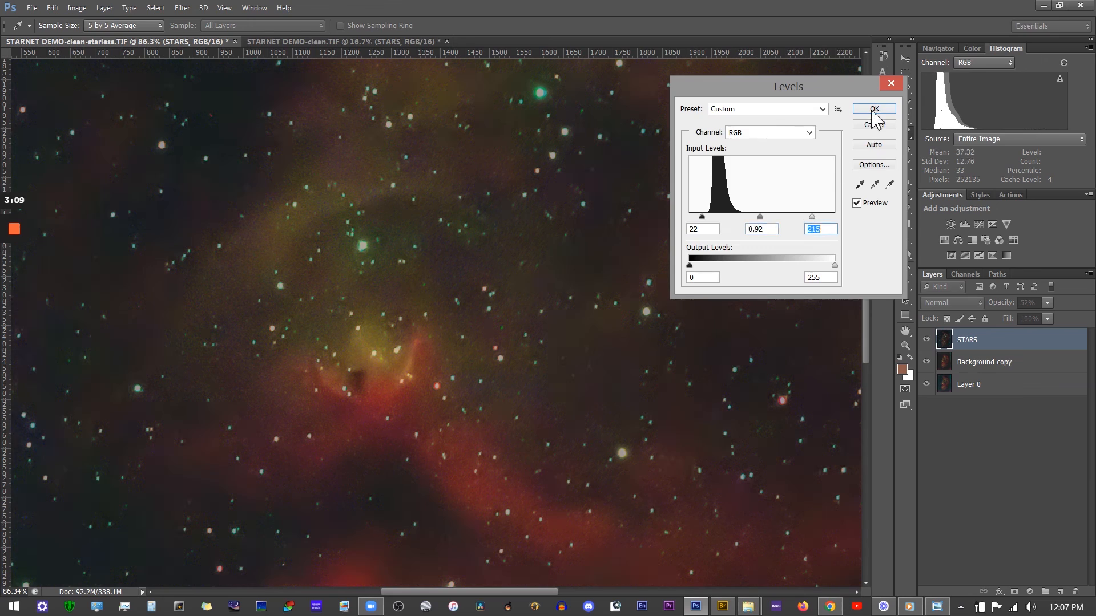
click(874, 110)
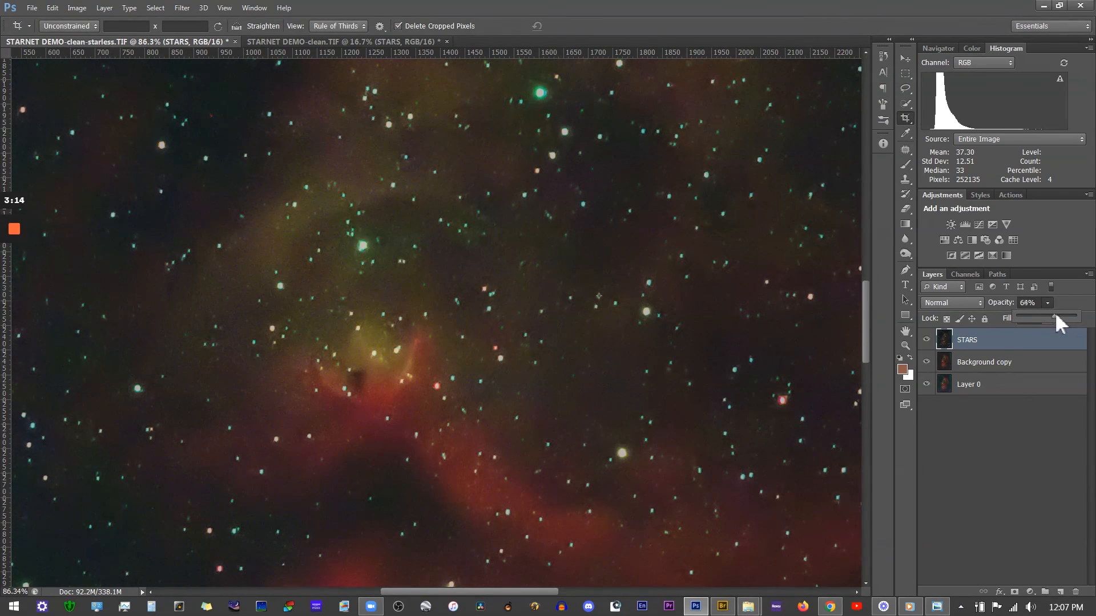
Set the STARS layer's opacity to 68% and compare the whole image with the layer hidden and shown.
drag(1058, 322, 1061, 321)
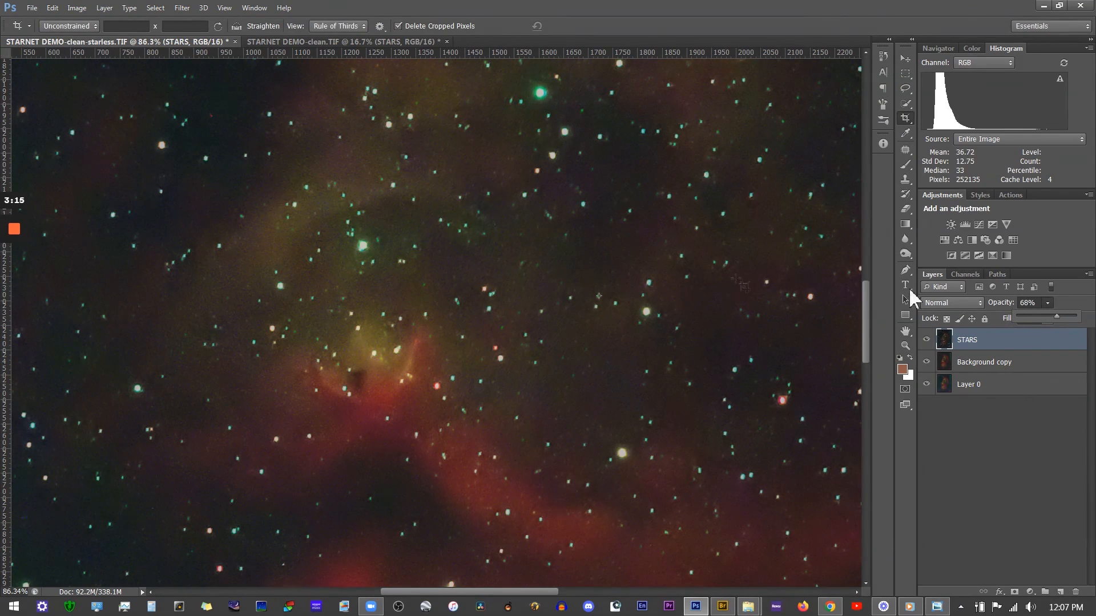
scroll(591, 314, down, 4)
scroll(591, 313, down, 4)
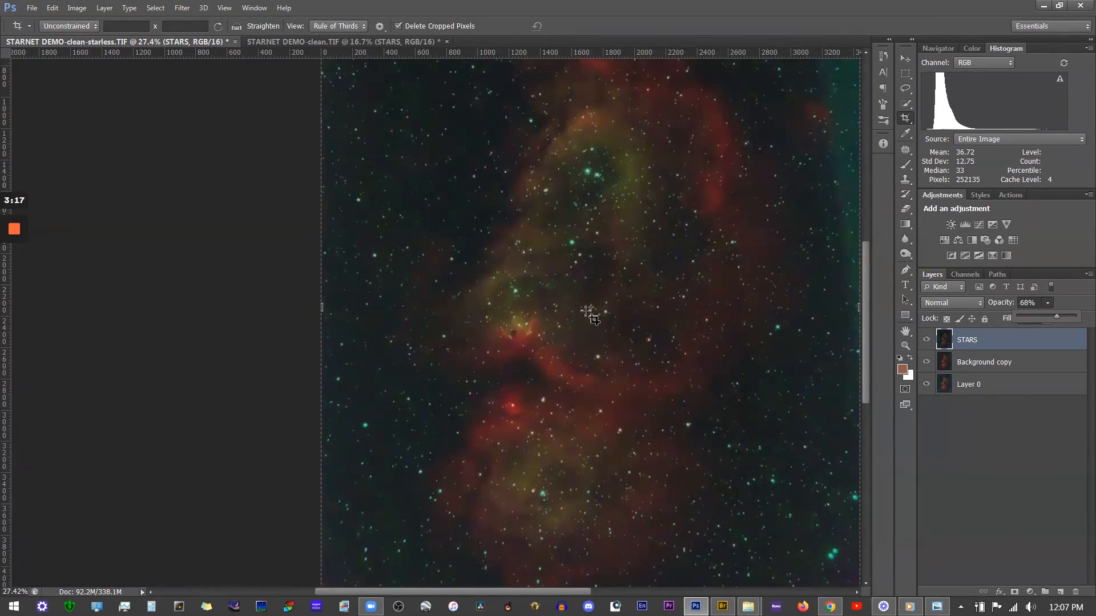
click(926, 341)
click(926, 341)
click(926, 341)
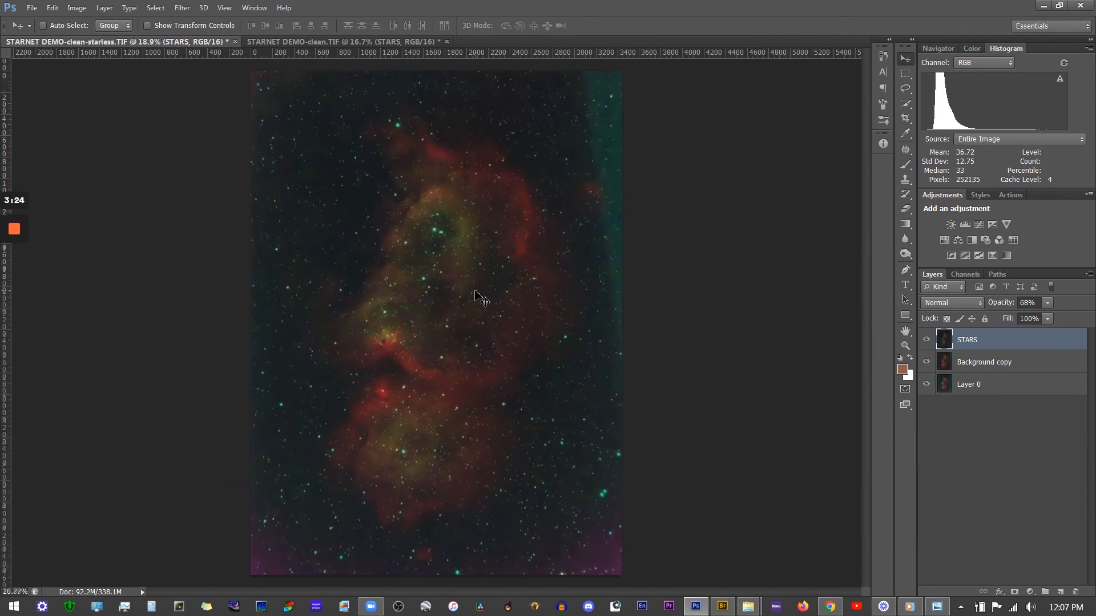
scroll(525, 299, up, 1)
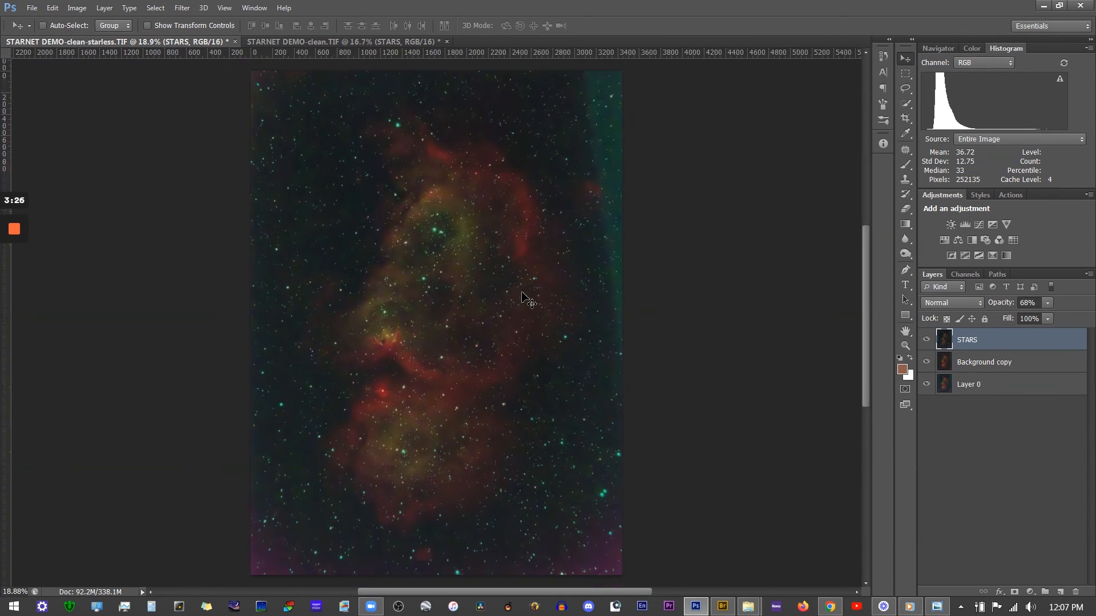
scroll(525, 299, down, 1)
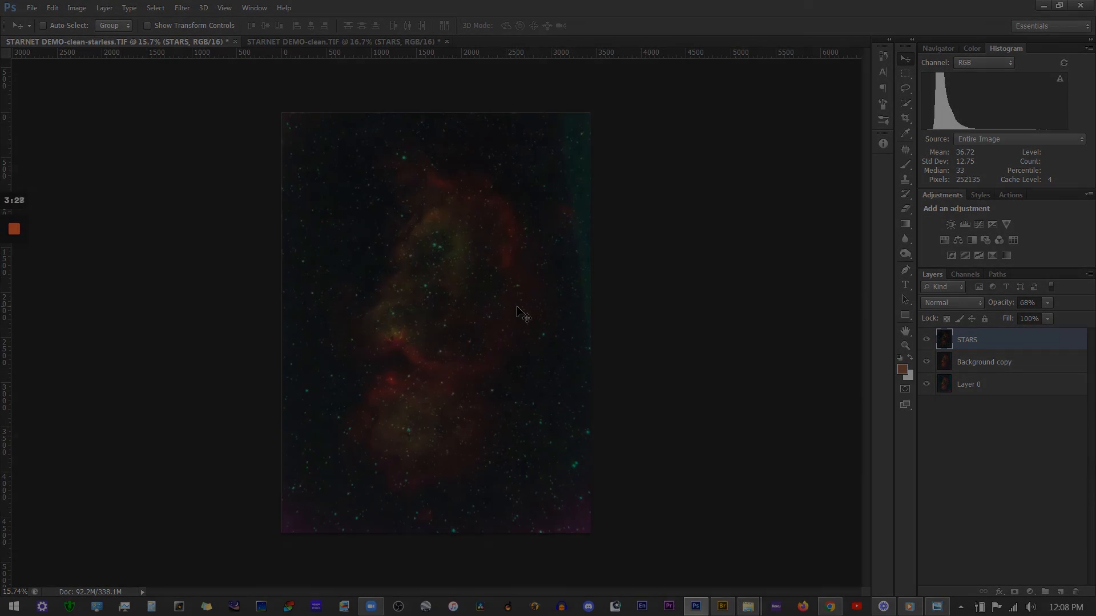